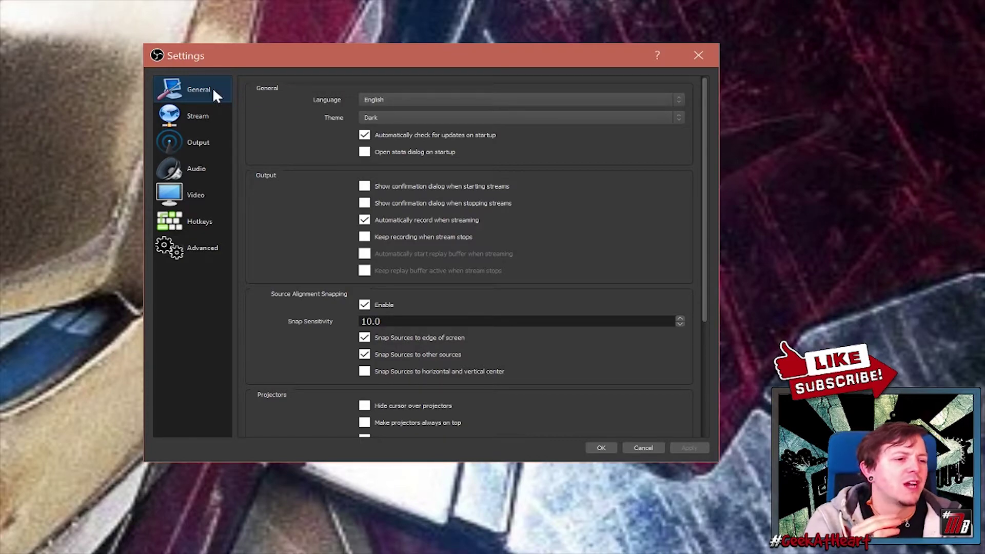
- Preview the Acri, Default and Rachni interface themes in turn
{"action": "left_click", "coordinate": [474, 117]}
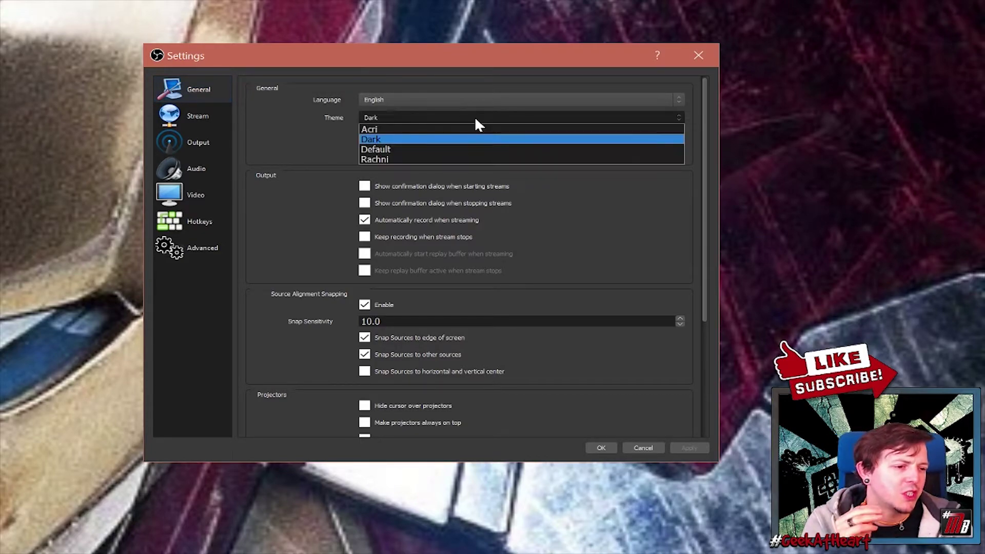
{"action": "left_click", "coordinate": [423, 129]}
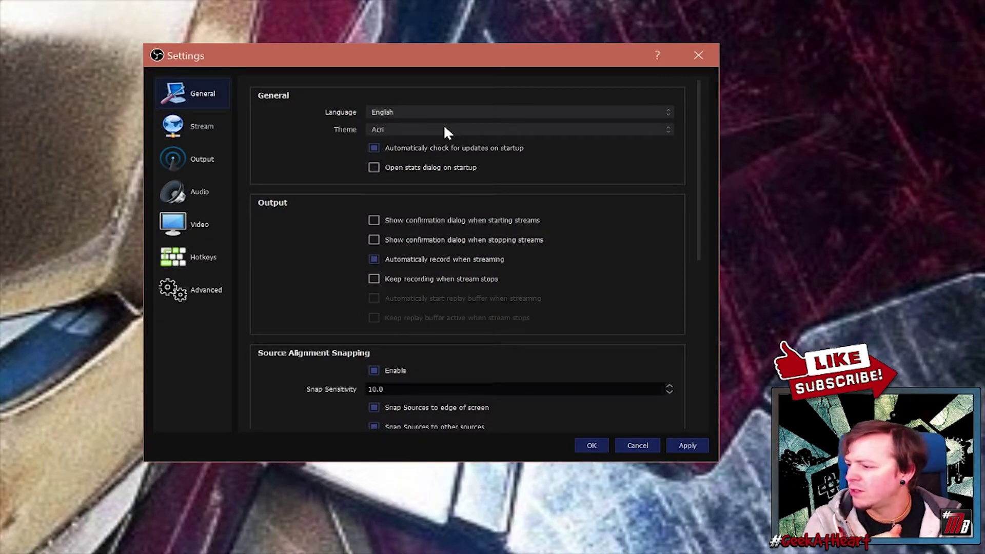
{"action": "left_click", "coordinate": [444, 130]}
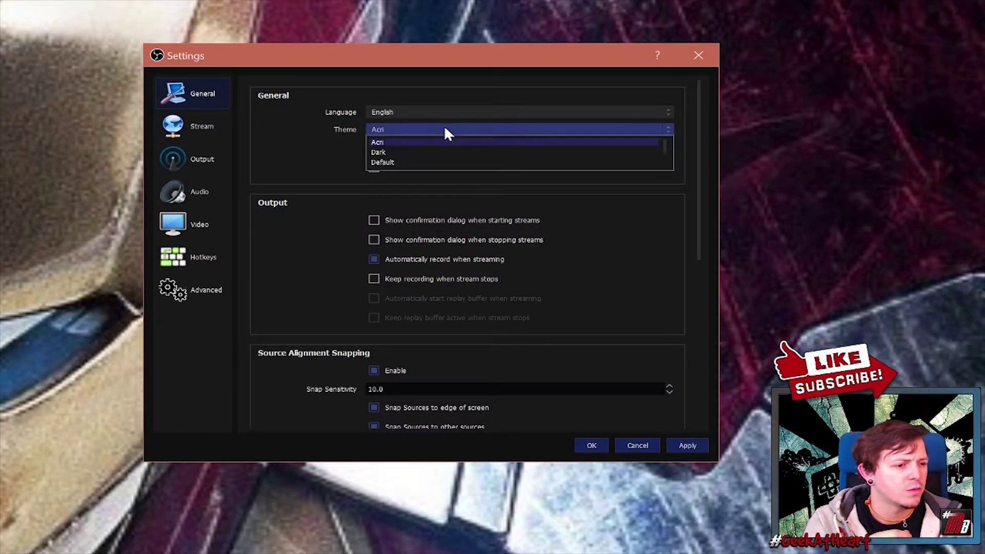
{"action": "left_click", "coordinate": [436, 162]}
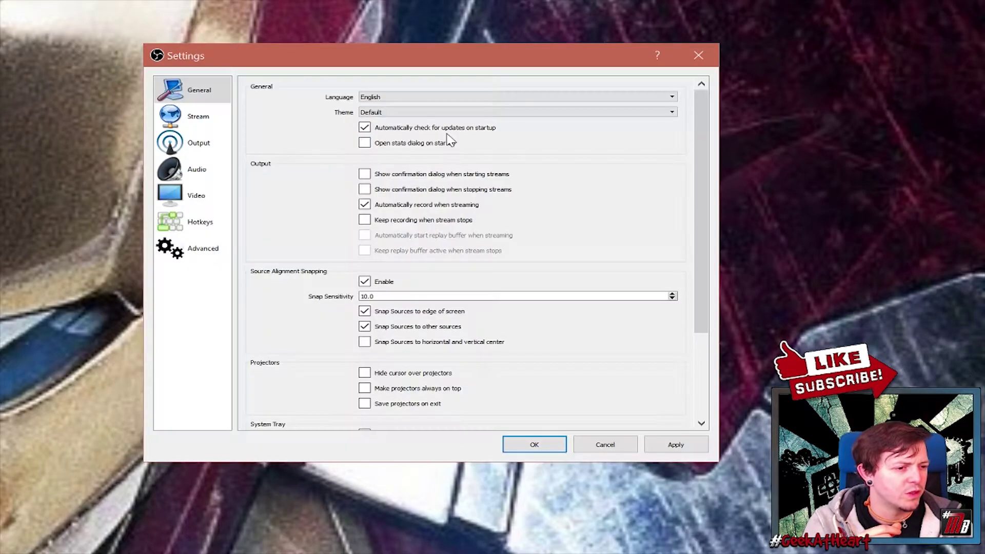
{"action": "left_click", "coordinate": [472, 113]}
{"action": "scroll", "coordinate": [441, 138], "scroll_direction": "down", "scroll_amount": 1}
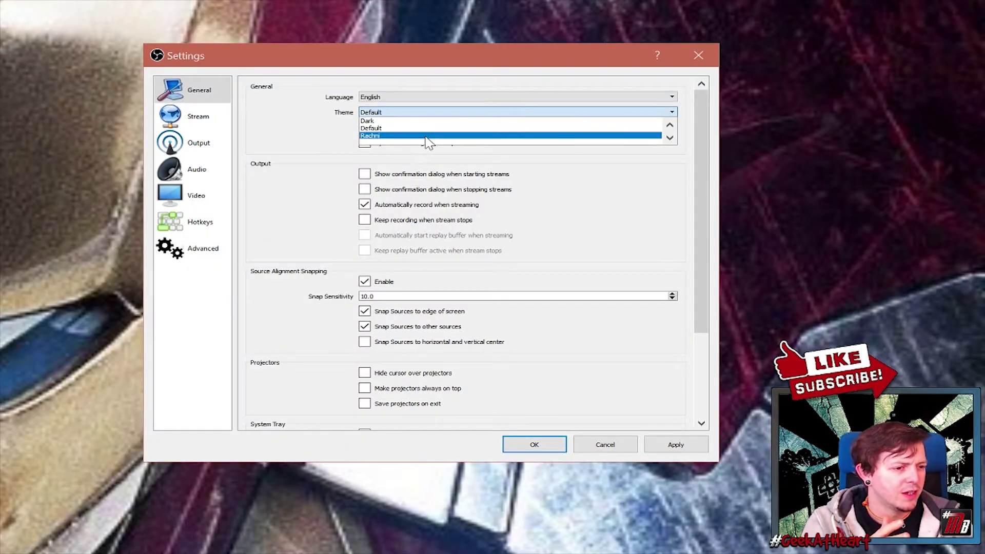
{"action": "left_click", "coordinate": [428, 141]}
- Briefly try Acri again, then set the interface theme back to Dark
{"action": "left_click", "coordinate": [471, 130]}
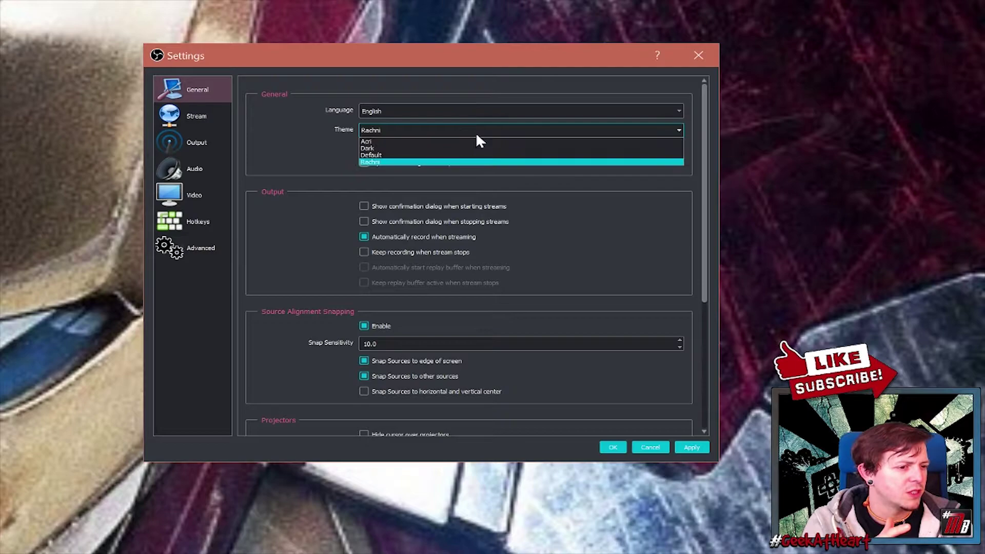
{"action": "left_click", "coordinate": [441, 142]}
{"action": "left_click", "coordinate": [479, 129]}
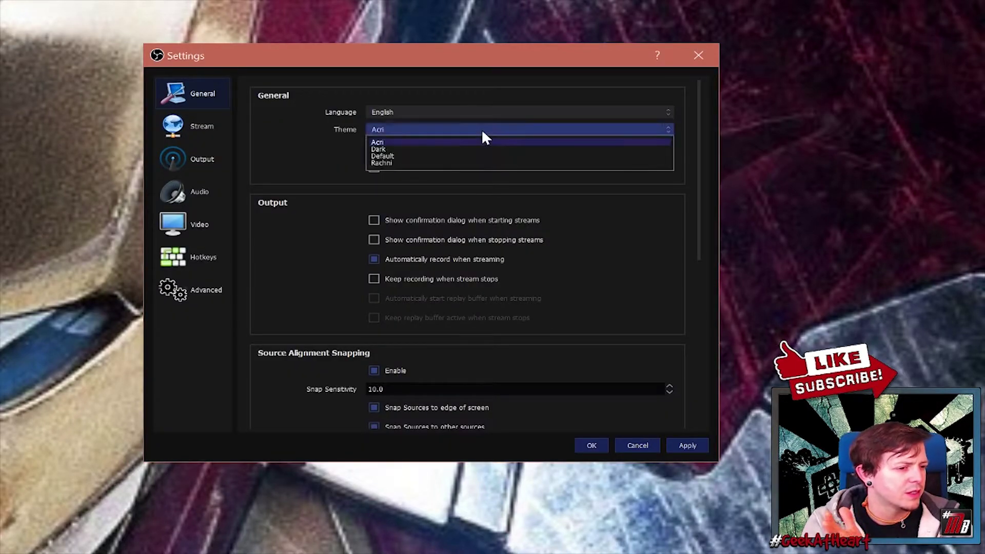
{"action": "left_click", "coordinate": [440, 149]}
{"action": "key", "text": "Down"}
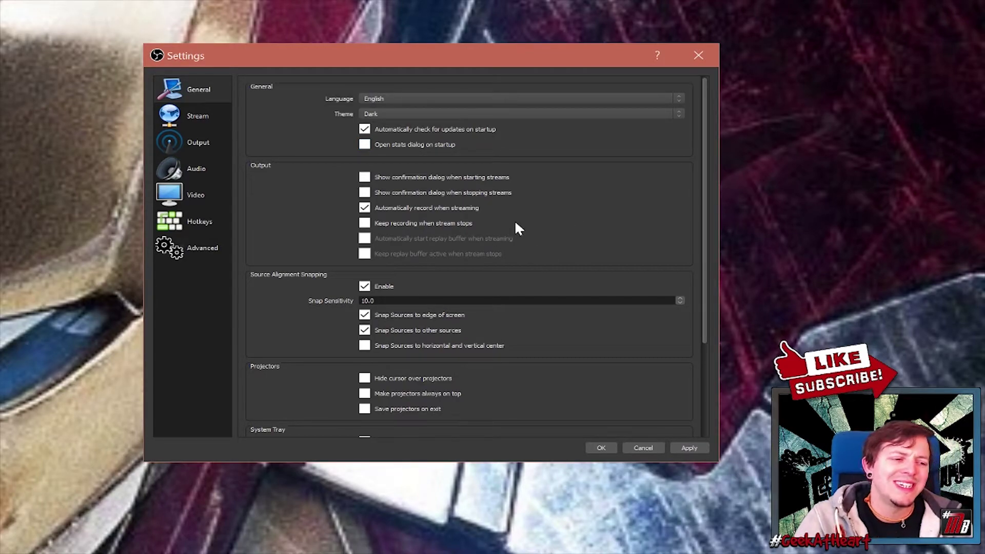
{"action": "scroll", "coordinate": [528, 222], "scroll_direction": "down", "scroll_amount": 2}
{"action": "scroll", "coordinate": [564, 216], "scroll_direction": "up", "scroll_amount": 2}
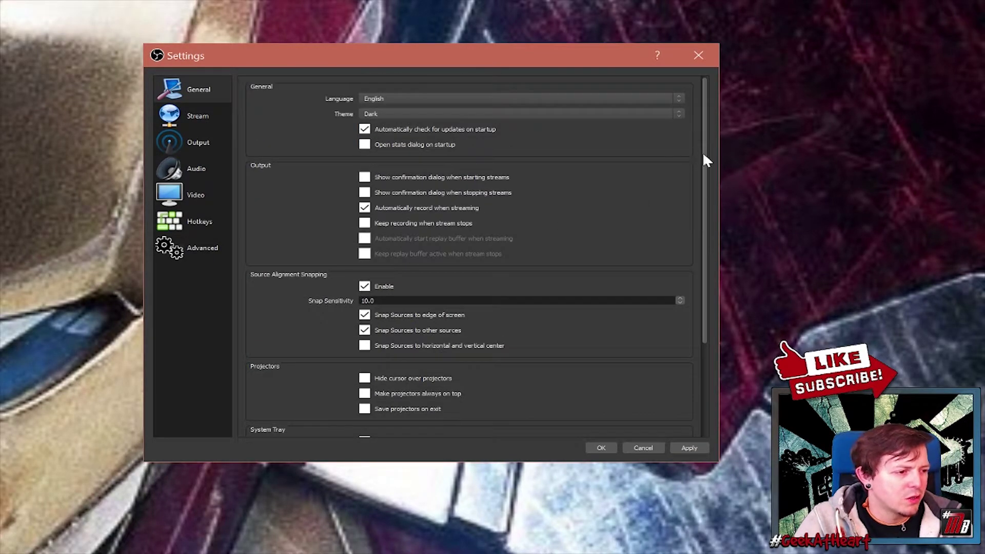
{"action": "mouse_move", "coordinate": [704, 161]}
{"action": "left_mouse_down"}
{"action": "mouse_move", "coordinate": [705, 256]}
{"action": "mouse_move", "coordinate": [700, 163]}
{"action": "left_mouse_up"}
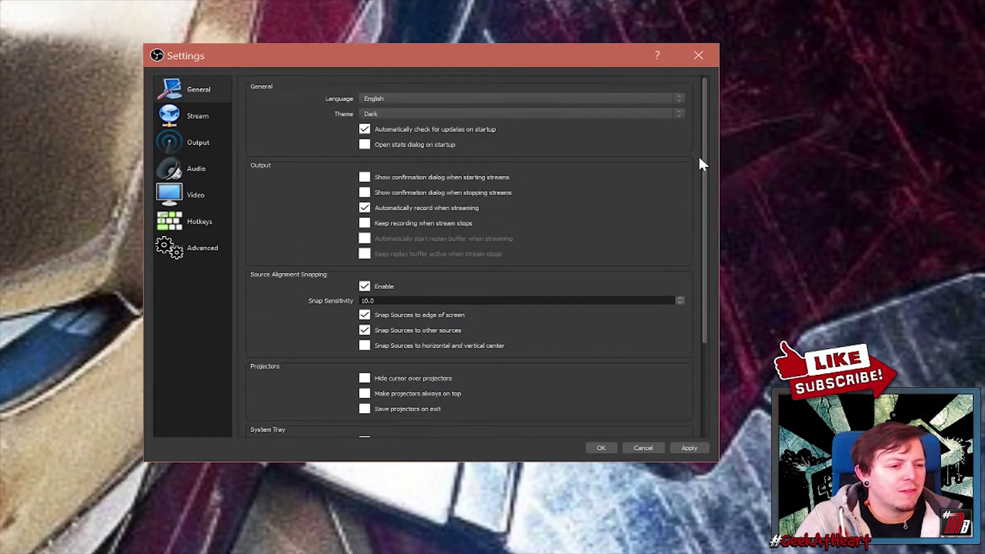
{"action": "left_click", "coordinate": [191, 122]}
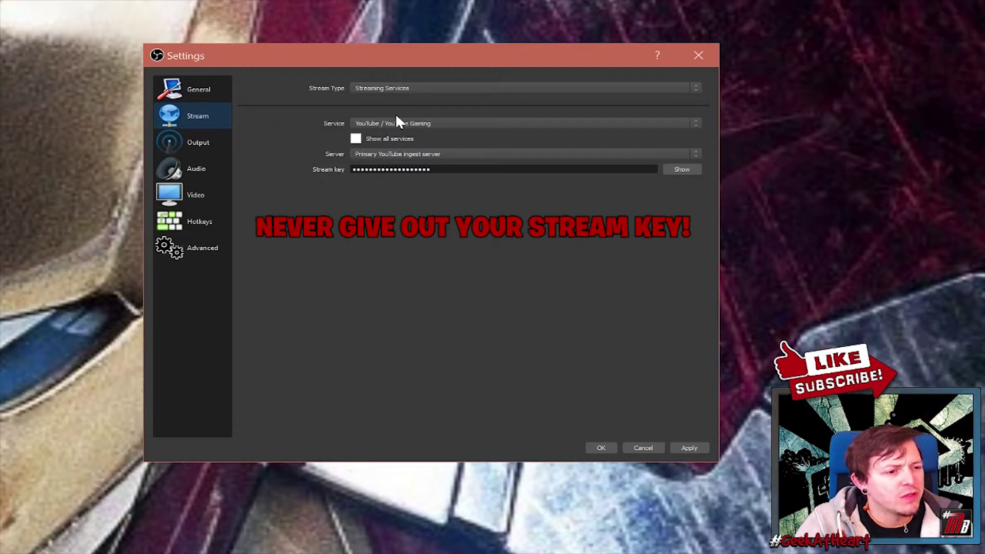
{"action": "left_click", "coordinate": [429, 125]}
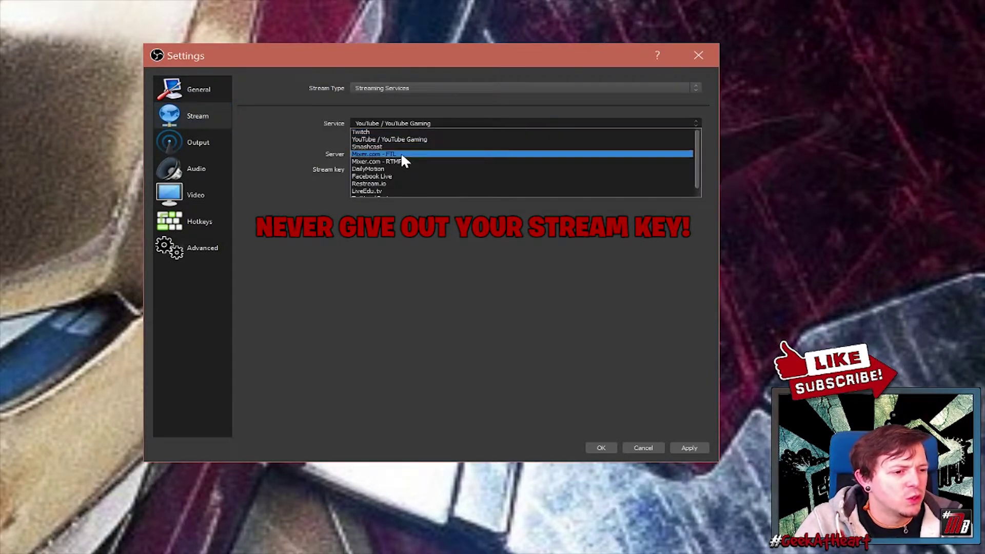
{"action": "left_click", "coordinate": [387, 251]}
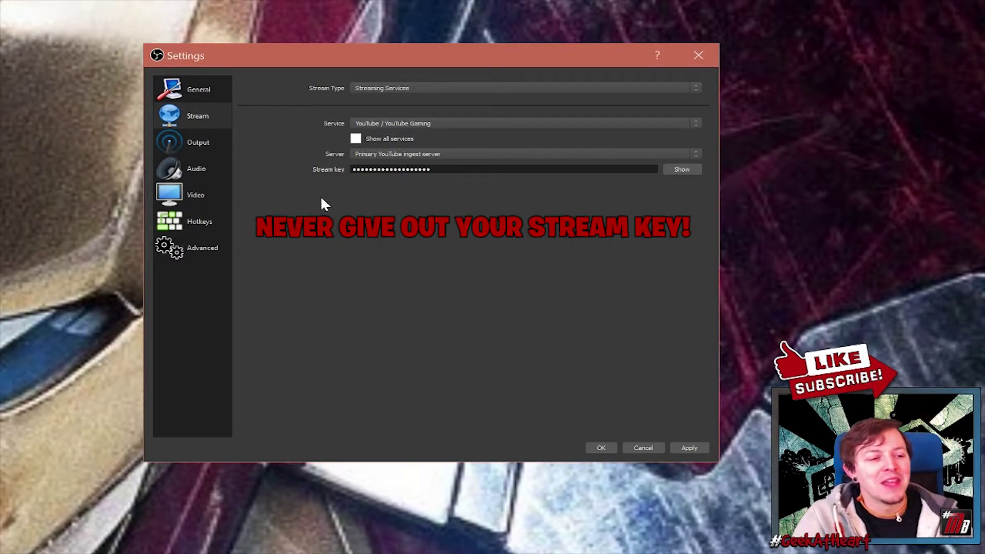
- On the Output page, enable Enforce streaming service encoder settings (CBR, 5000 bitrate, veryfast)
{"action": "left_click", "coordinate": [195, 144]}
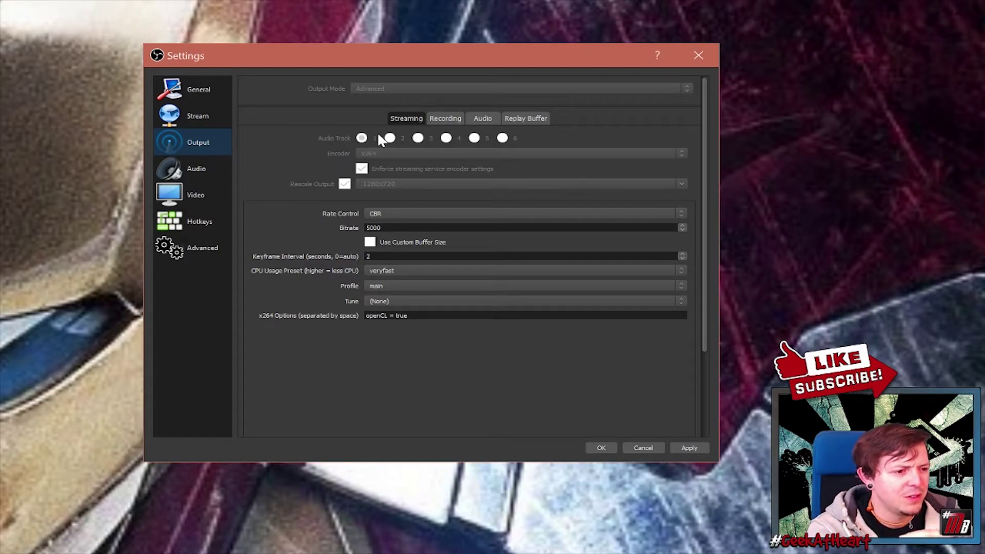
{"action": "left_click", "coordinate": [199, 160]}
{"action": "left_click", "coordinate": [212, 149]}
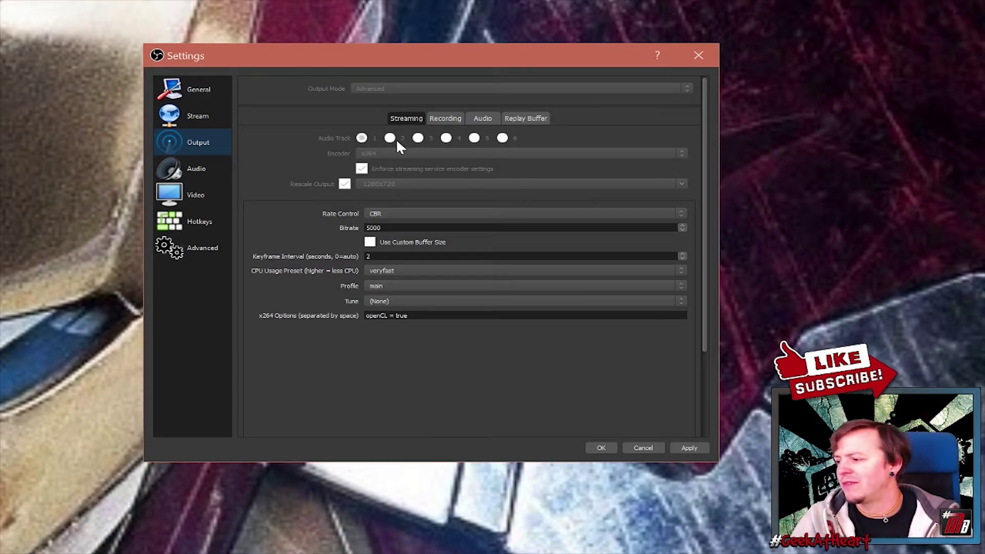
{"action": "left_click", "coordinate": [362, 166]}
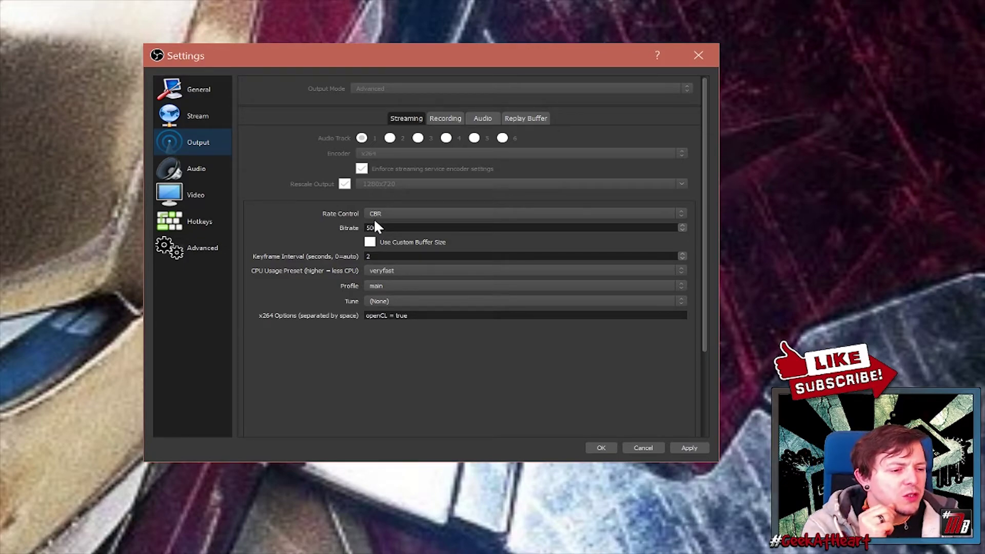
{"action": "left_click", "coordinate": [416, 216]}
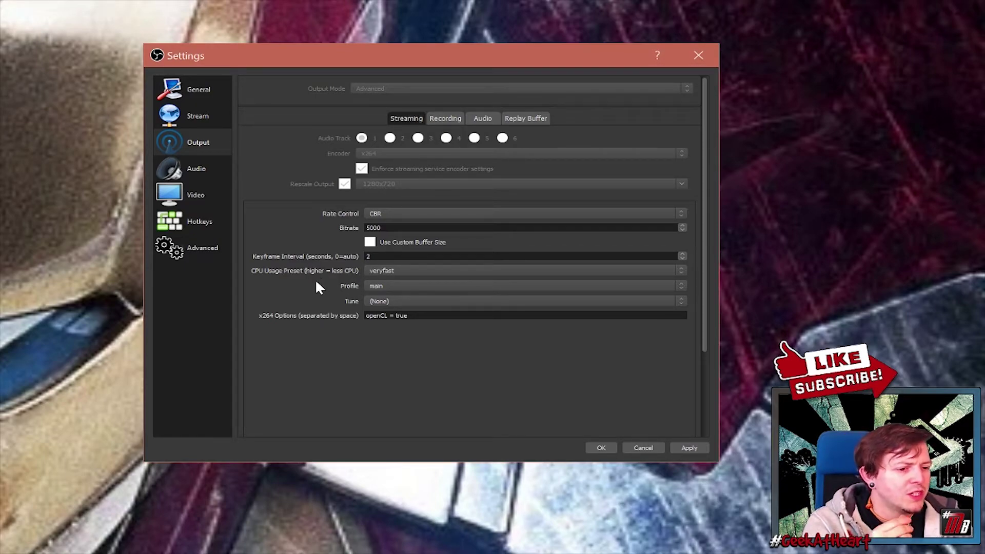
{"action": "left_click", "coordinate": [424, 272]}
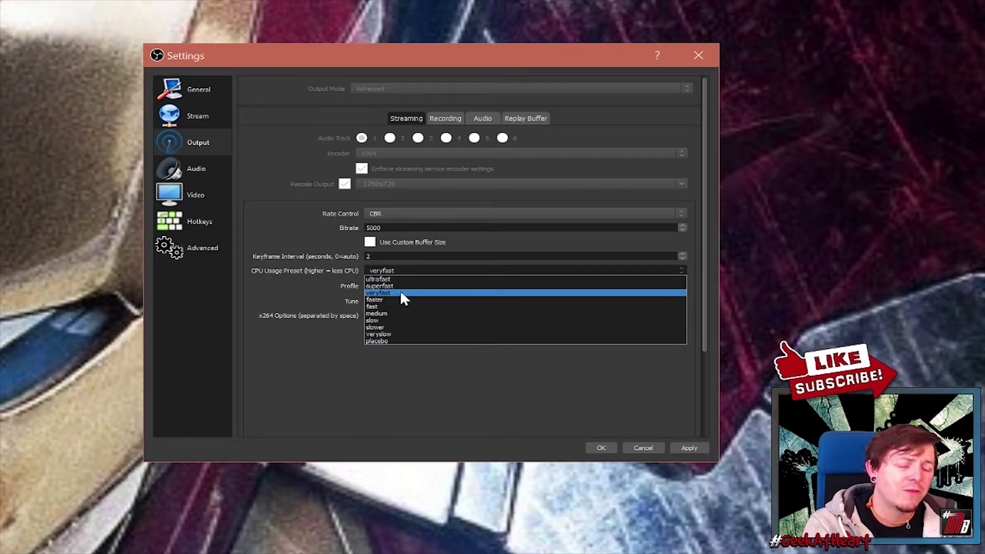
{"action": "key", "text": "Return"}
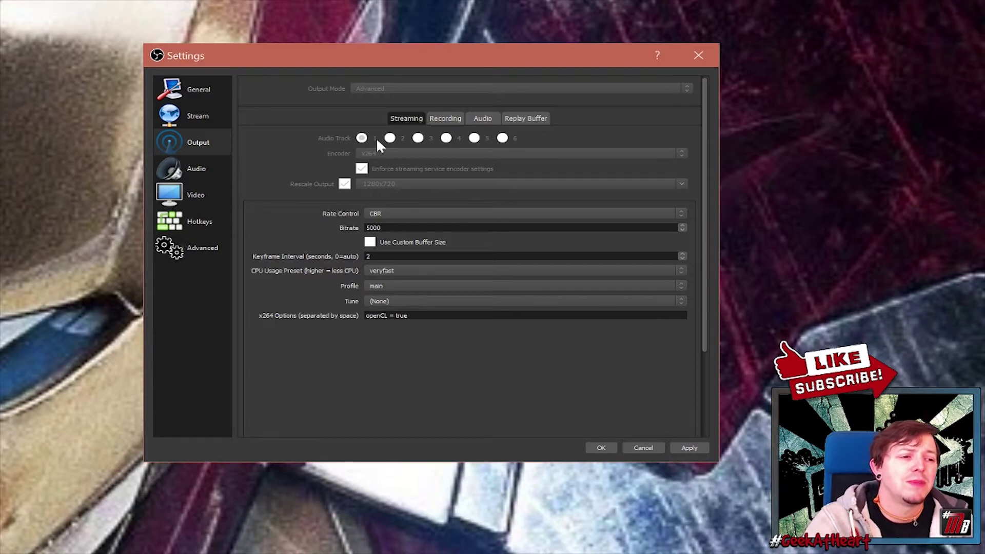
- Review the Recording output options, then show audio tracks 1–3 at 320 bitrate
{"action": "left_click", "coordinate": [444, 119]}
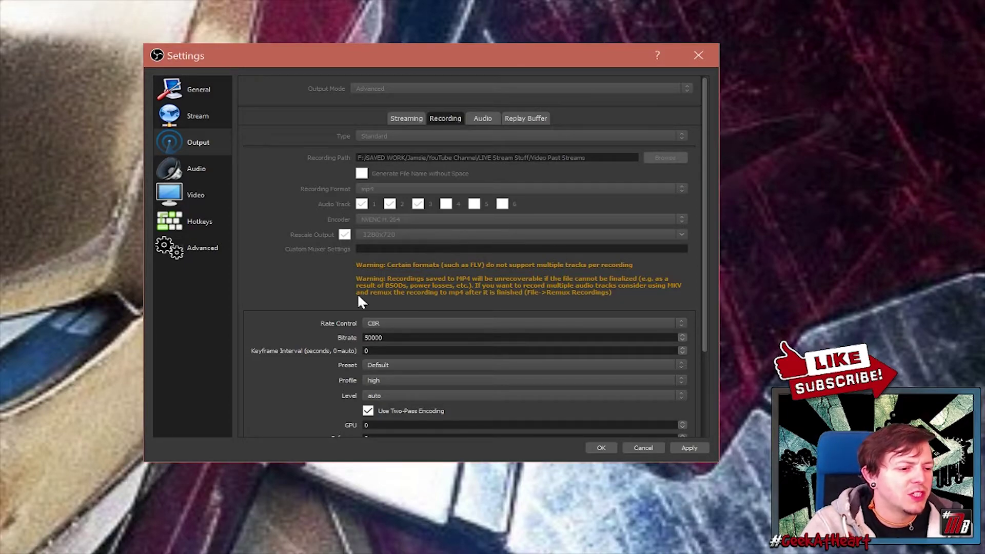
{"action": "scroll", "coordinate": [277, 305], "scroll_direction": "down", "scroll_amount": 3}
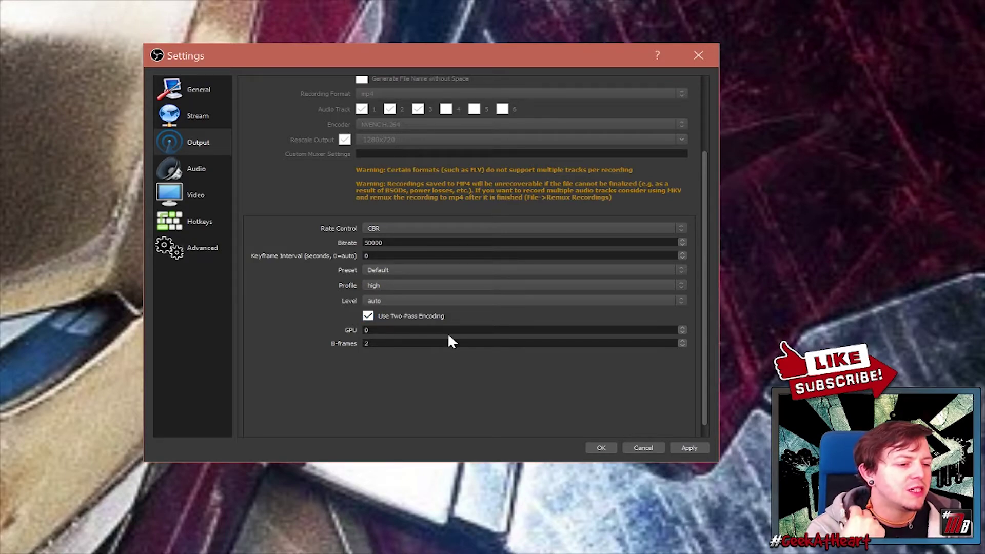
{"action": "scroll", "coordinate": [272, 185], "scroll_direction": "up", "scroll_amount": 3}
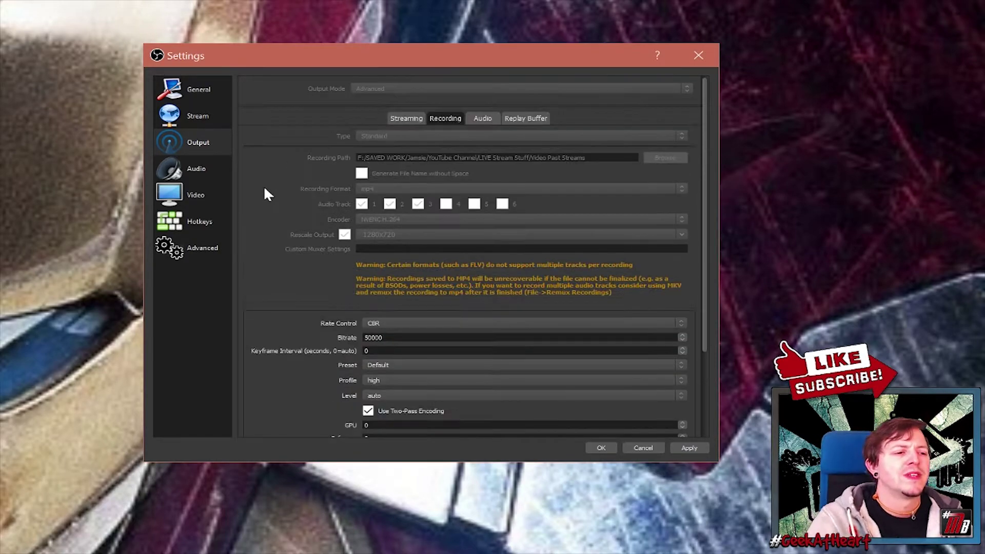
{"action": "left_click", "coordinate": [484, 120]}
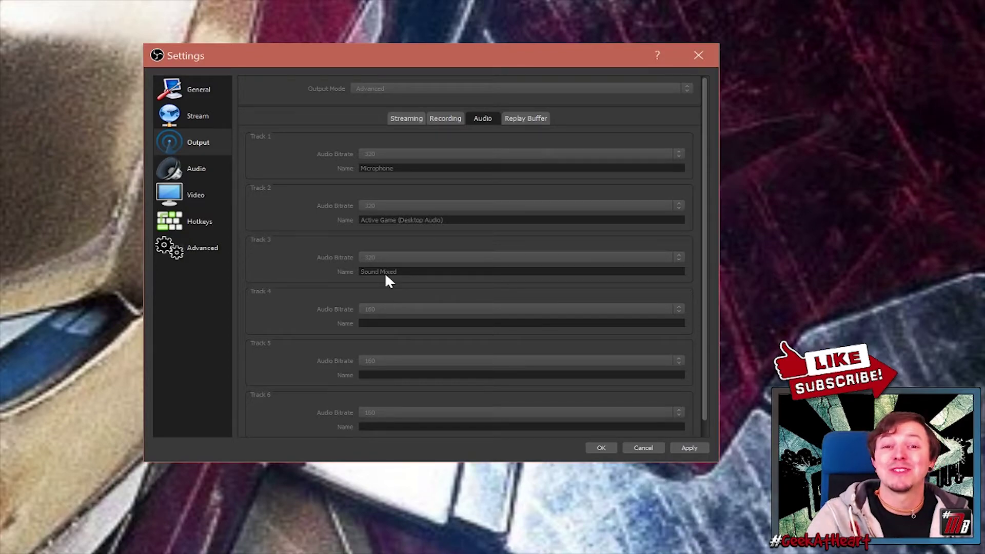
- Confirm the replay buffer stays disabled and return to the Streaming output settings
{"action": "left_click", "coordinate": [531, 119]}
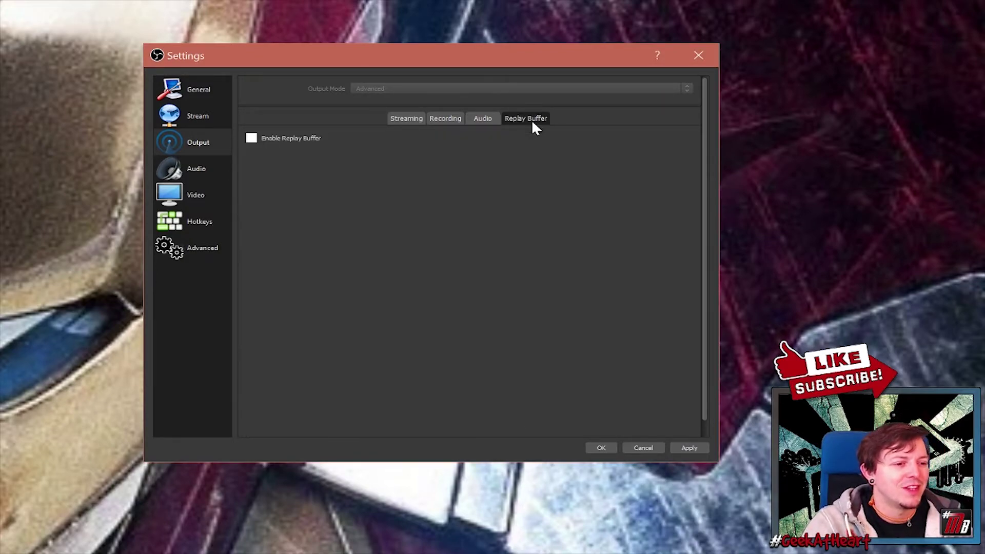
{"action": "left_click", "coordinate": [398, 121]}
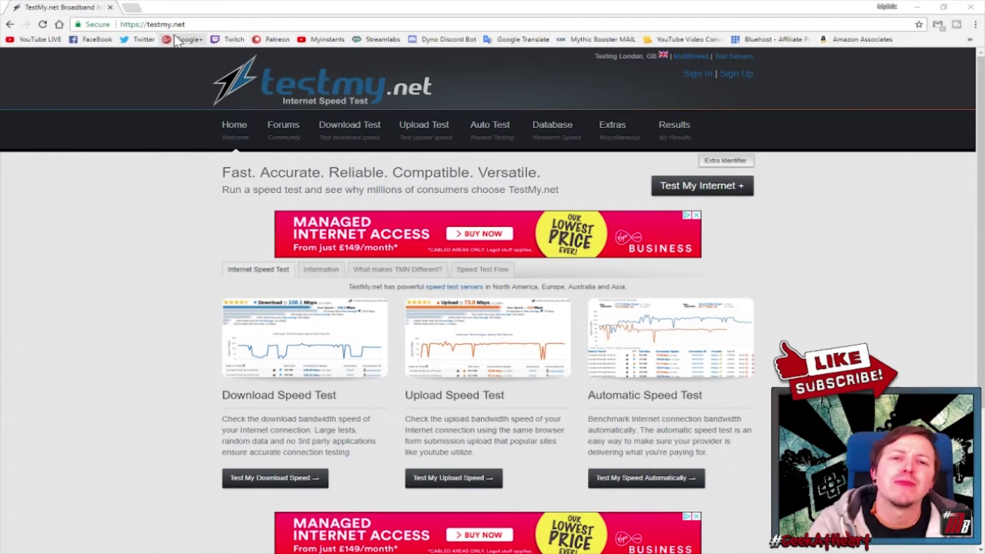
- Run a 50 MB upload test on testmy.net (7.9 Mbps) and move OBS Settings over it
{"action": "left_click", "coordinate": [428, 125]}
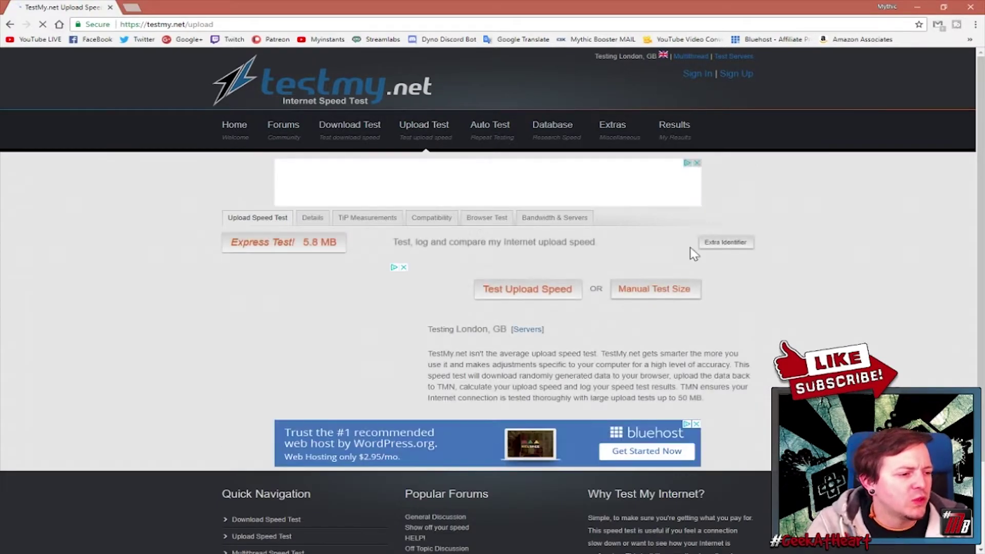
{"action": "left_click", "coordinate": [652, 288]}
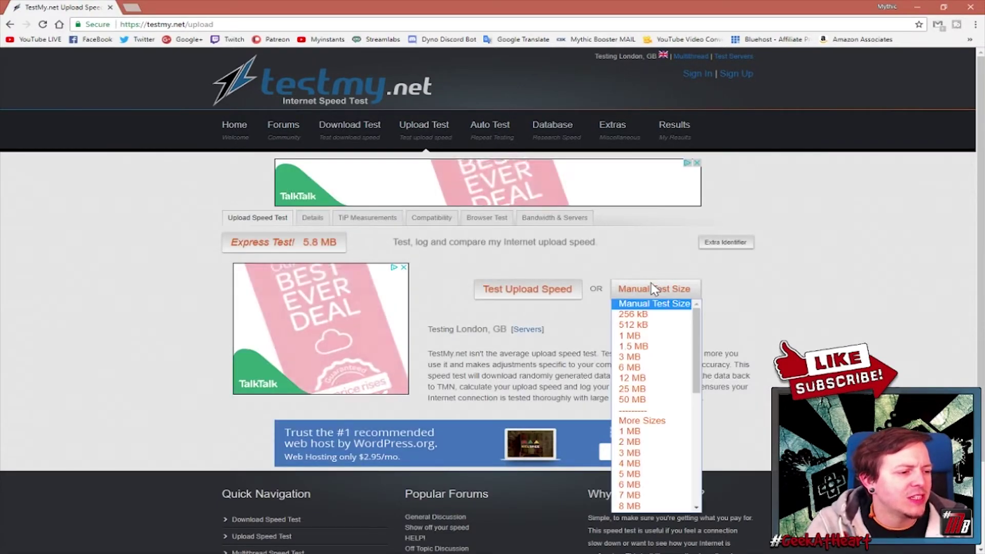
{"action": "left_click", "coordinate": [632, 399]}
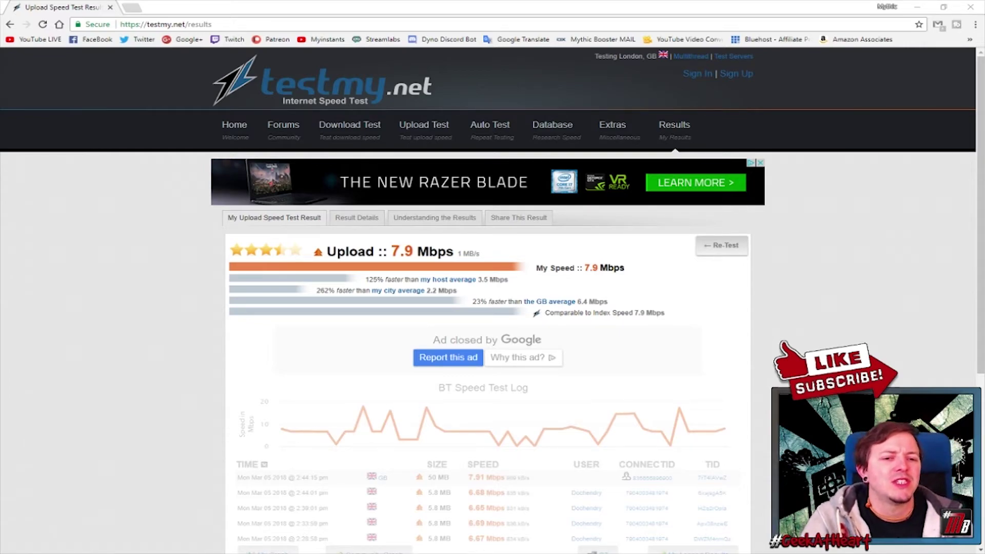
{"action": "left_click", "coordinate": [469, 263]}
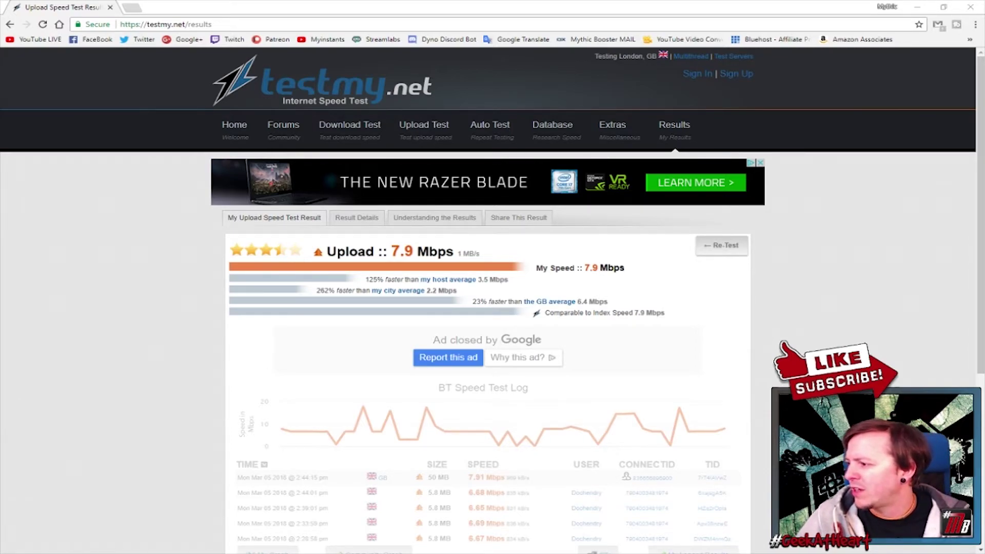
{"action": "left_click_drag", "start_coordinate": [0, 36], "coordinate": [454, 35]}
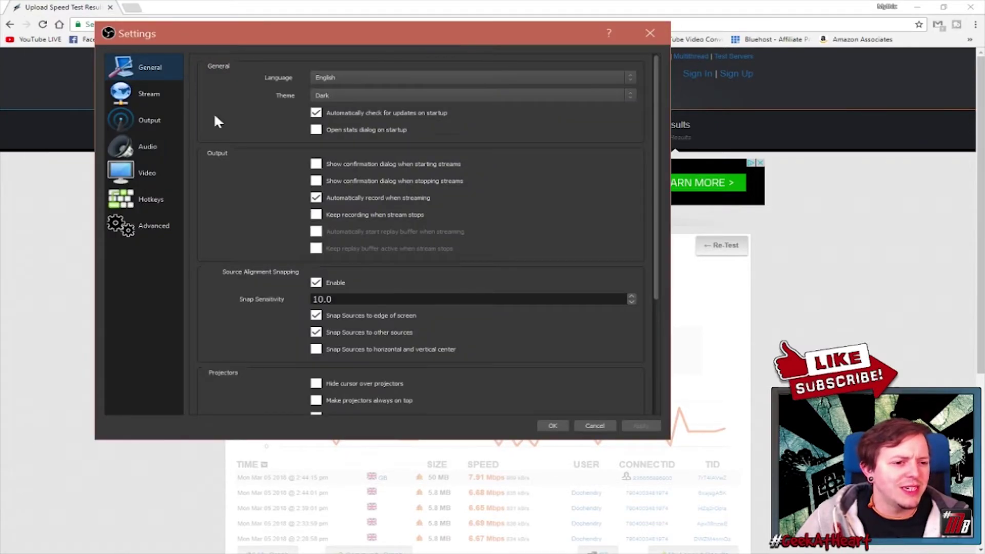
- Glance at Recording output, then return to Streaming output at CBR with 5000 bitrate
{"action": "left_click", "coordinate": [160, 123]}
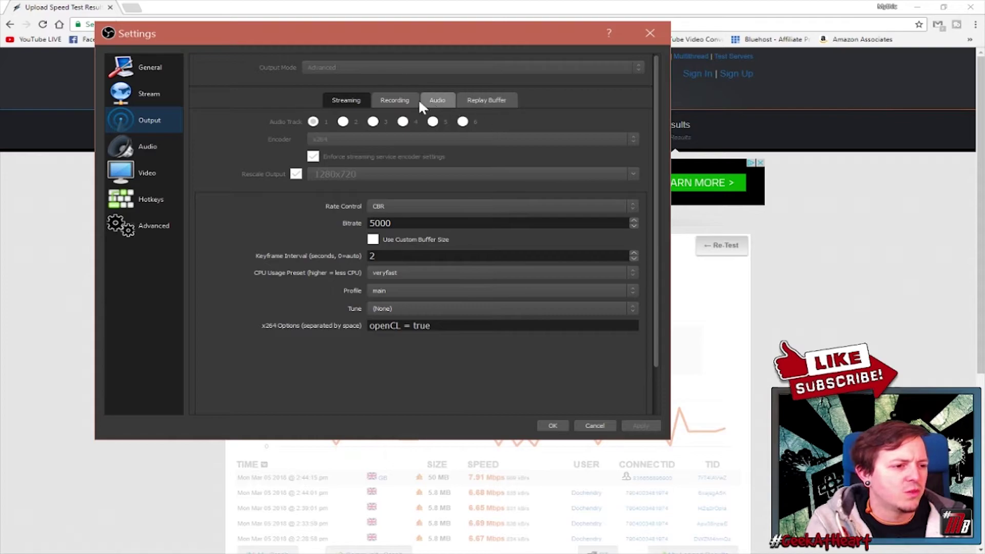
{"action": "left_click", "coordinate": [399, 98]}
{"action": "left_click", "coordinate": [361, 99]}
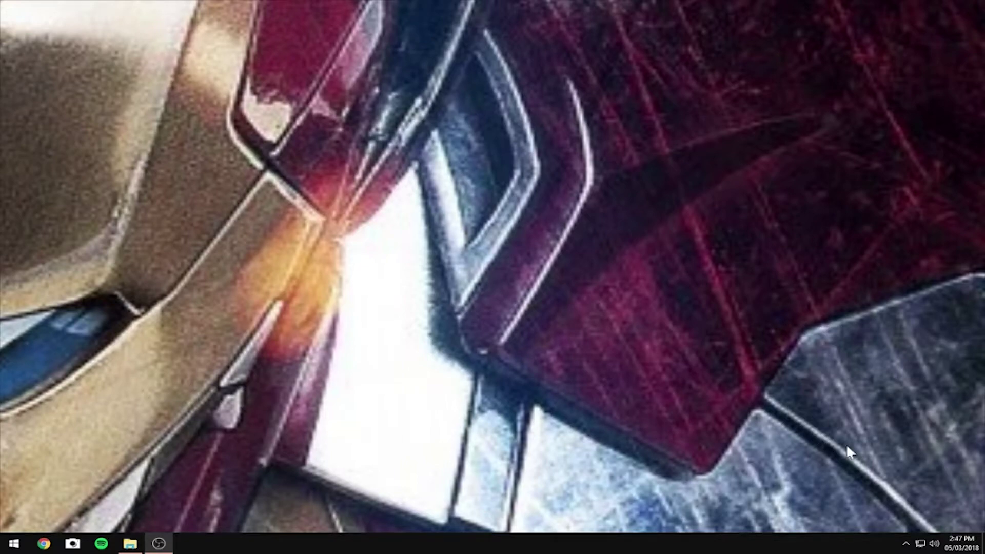
- Confirm the Condensor Mic's default format is 2 channel, 32 bit, 44100 Hz, changing nothing
{"action": "right_click", "coordinate": [935, 544]}
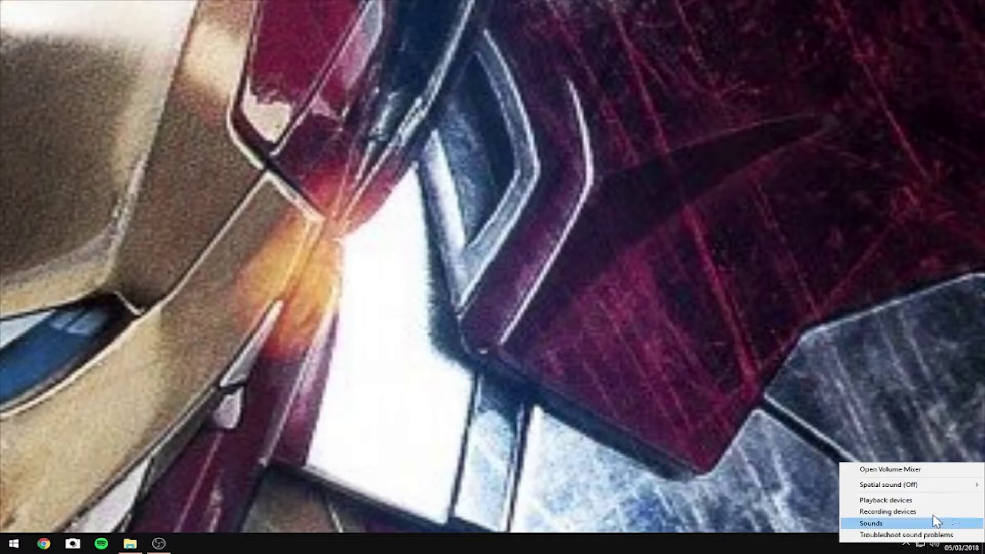
{"action": "left_click", "coordinate": [923, 513]}
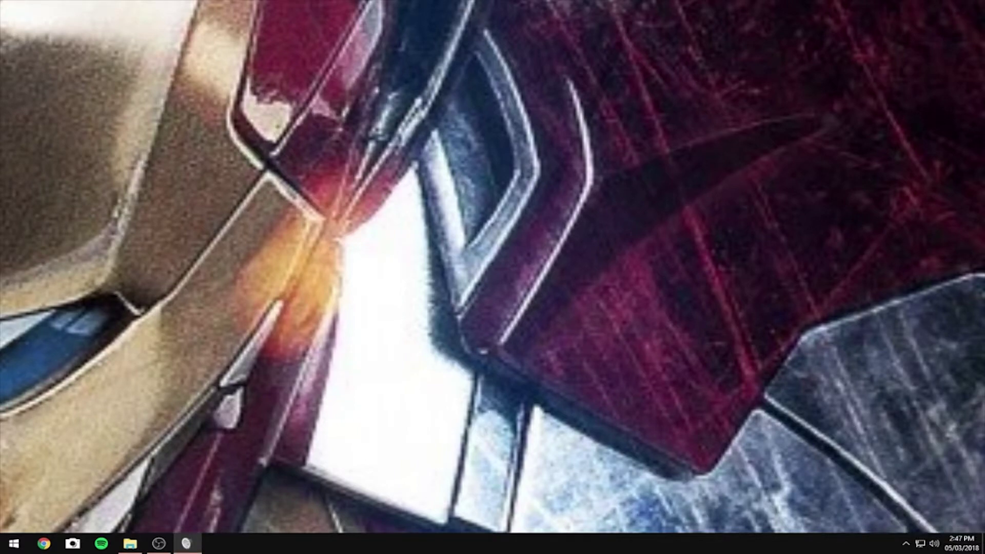
{"action": "left_click_drag", "start_coordinate": [622, 6], "coordinate": [881, 32]}
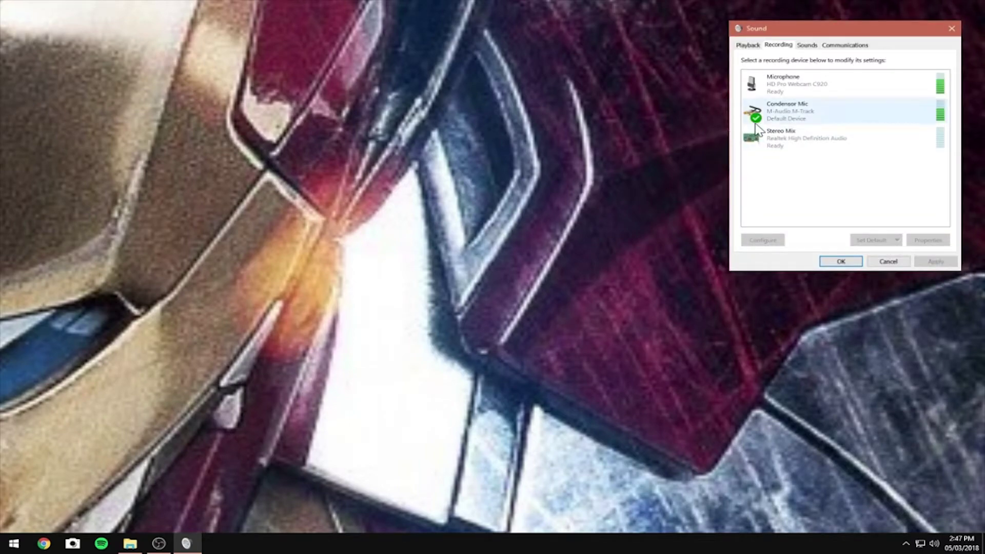
{"action": "right_click", "coordinate": [821, 112]}
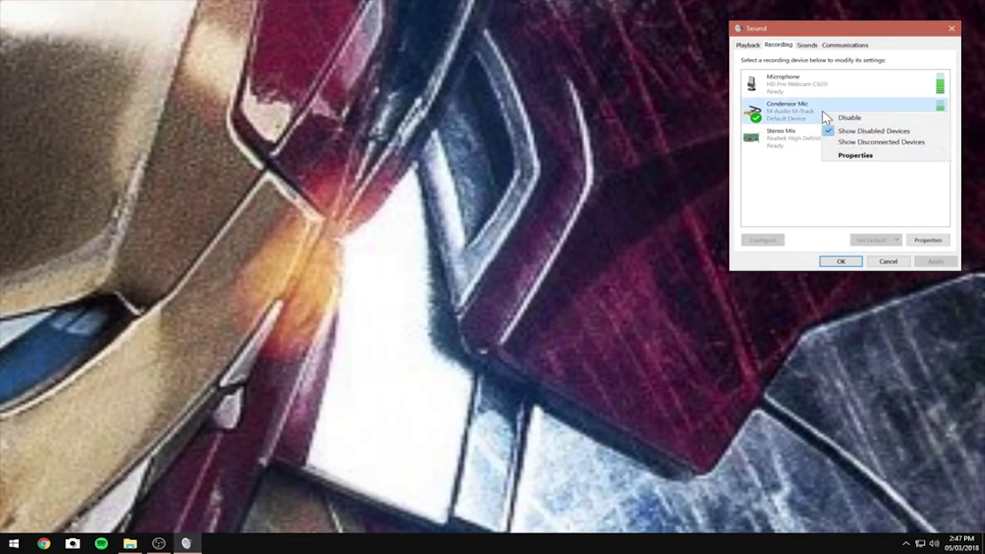
{"action": "left_click", "coordinate": [853, 155]}
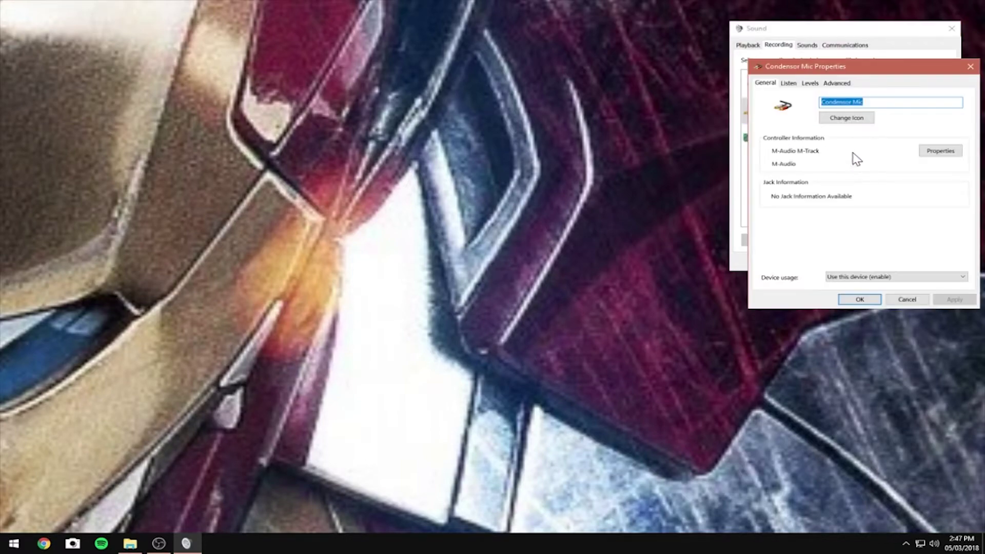
{"action": "left_click", "coordinate": [837, 83]}
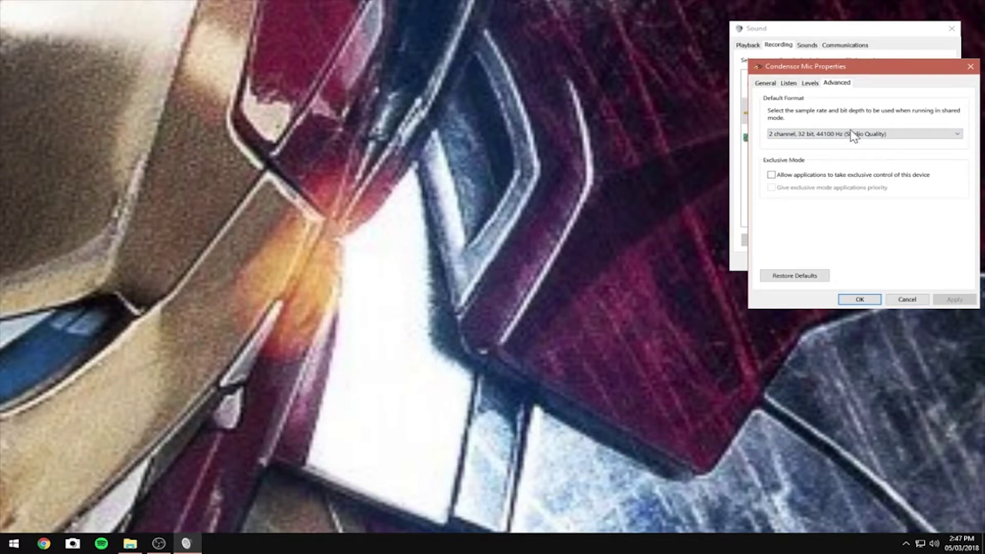
{"action": "left_click", "coordinate": [908, 301]}
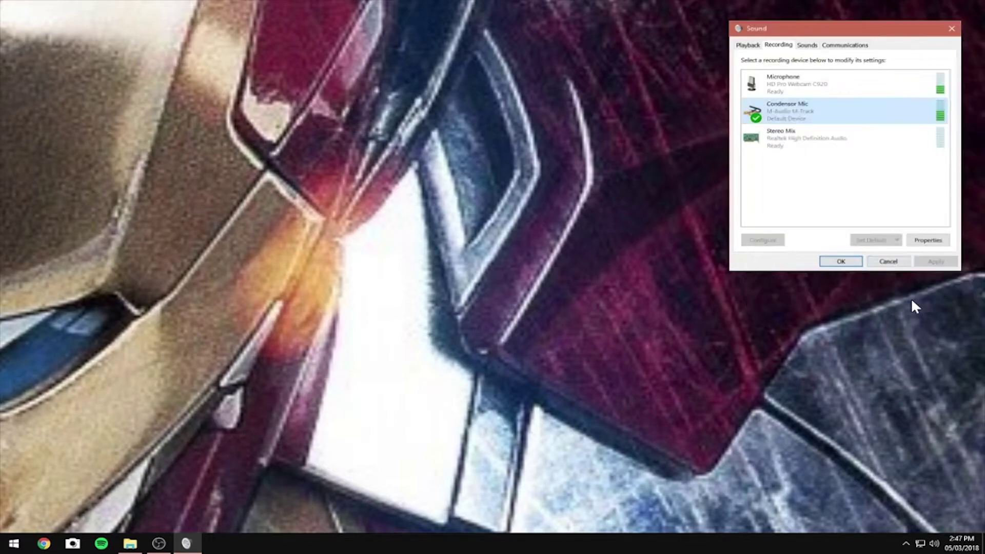
- Confirm the Realtek speakers' default format is 24 bit, 44100 Hz, then close the Sound dialog
{"action": "left_click", "coordinate": [748, 45]}
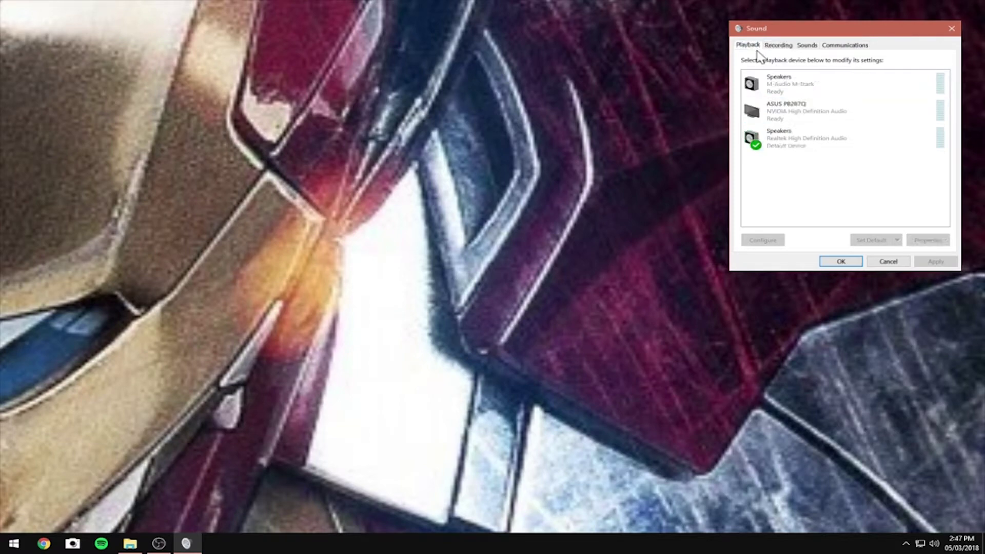
{"action": "left_click", "coordinate": [812, 145]}
{"action": "right_click", "coordinate": [811, 143]}
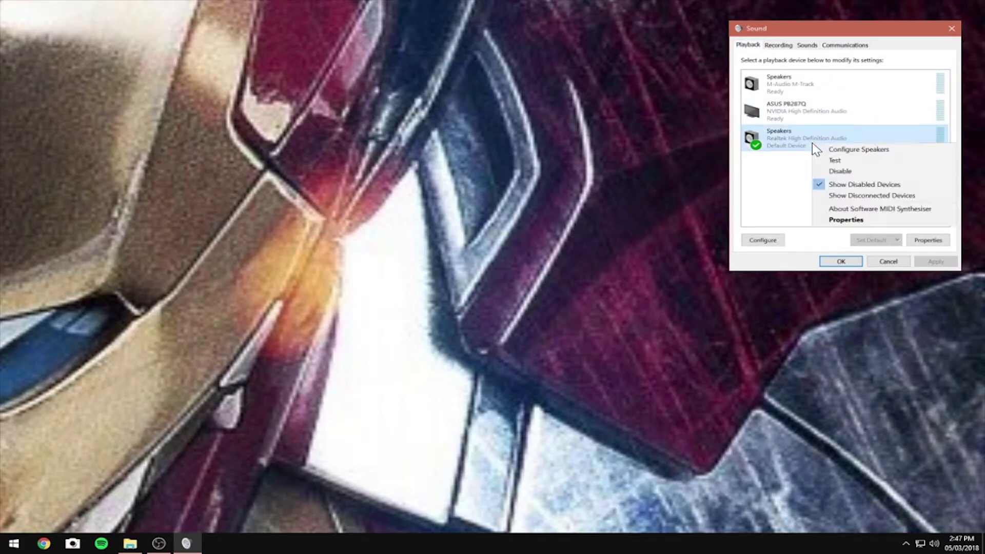
{"action": "left_click", "coordinate": [867, 220]}
{"action": "left_click", "coordinate": [895, 83]}
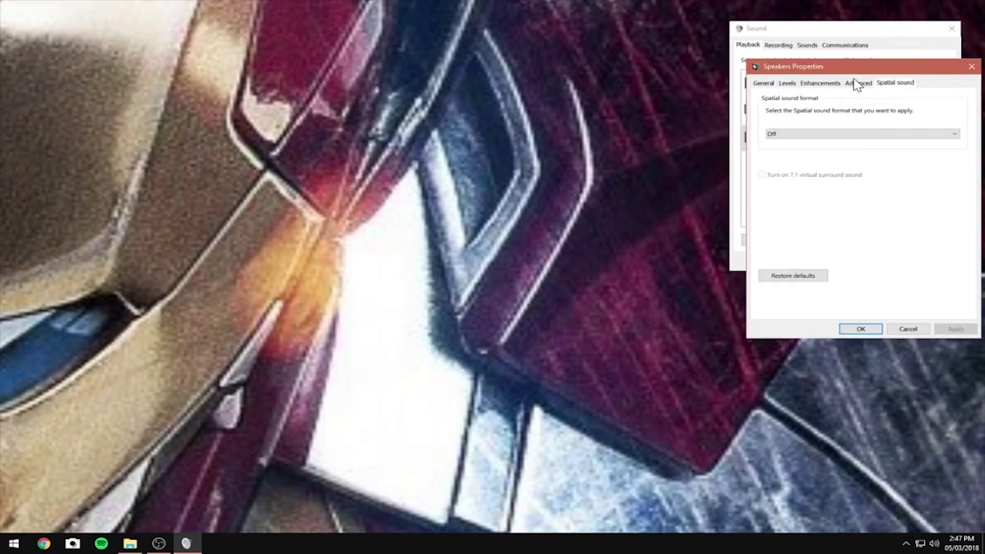
{"action": "left_click", "coordinate": [858, 83]}
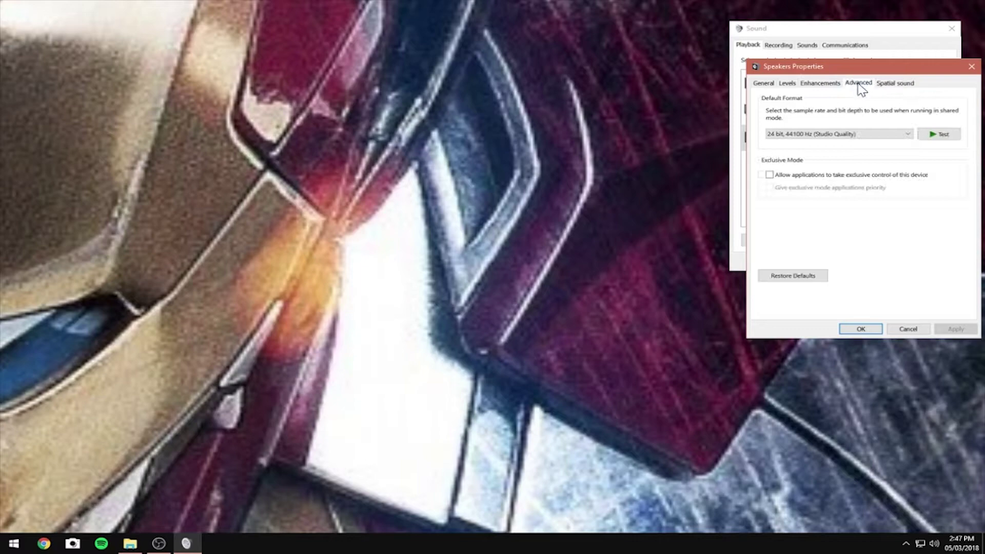
{"action": "left_click", "coordinate": [818, 134]}
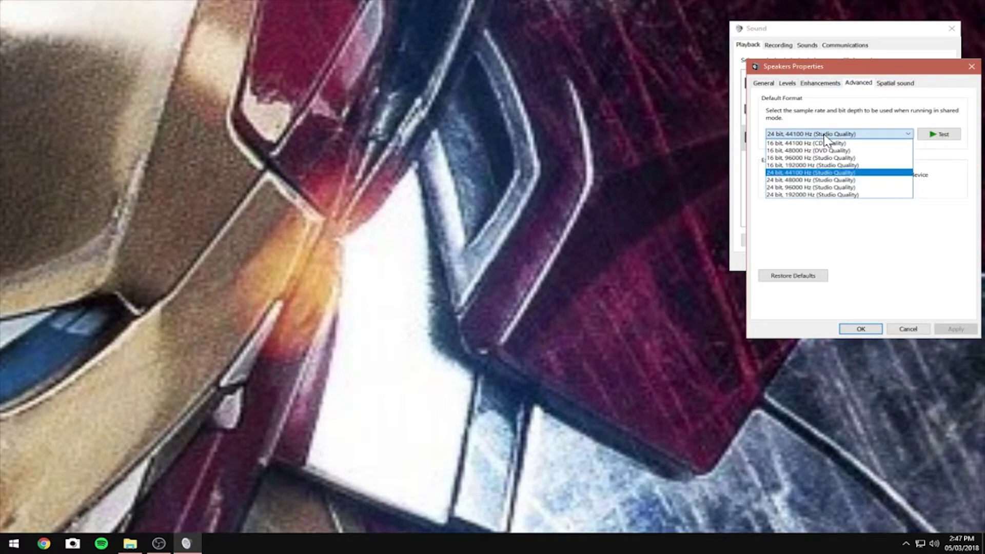
{"action": "left_click", "coordinate": [917, 241]}
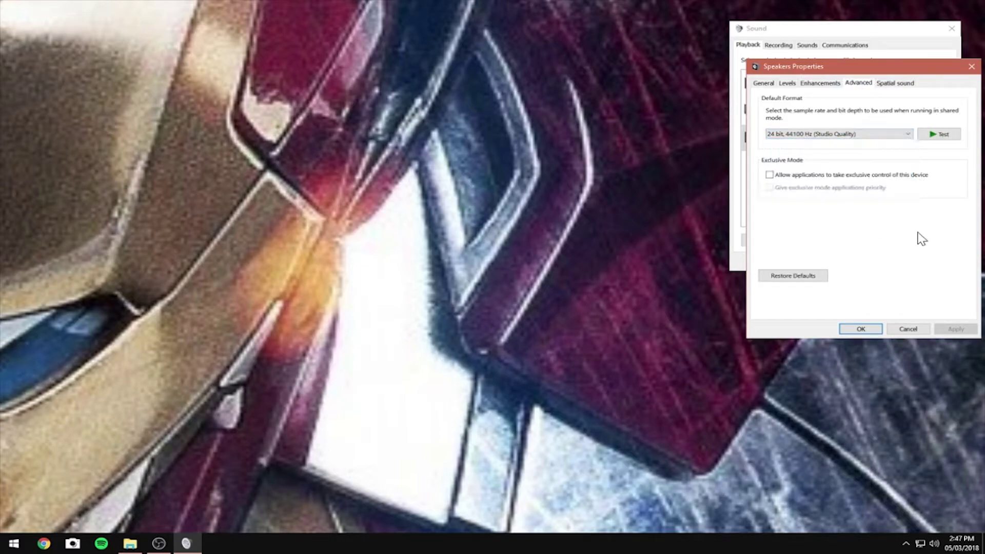
{"action": "left_click", "coordinate": [908, 328]}
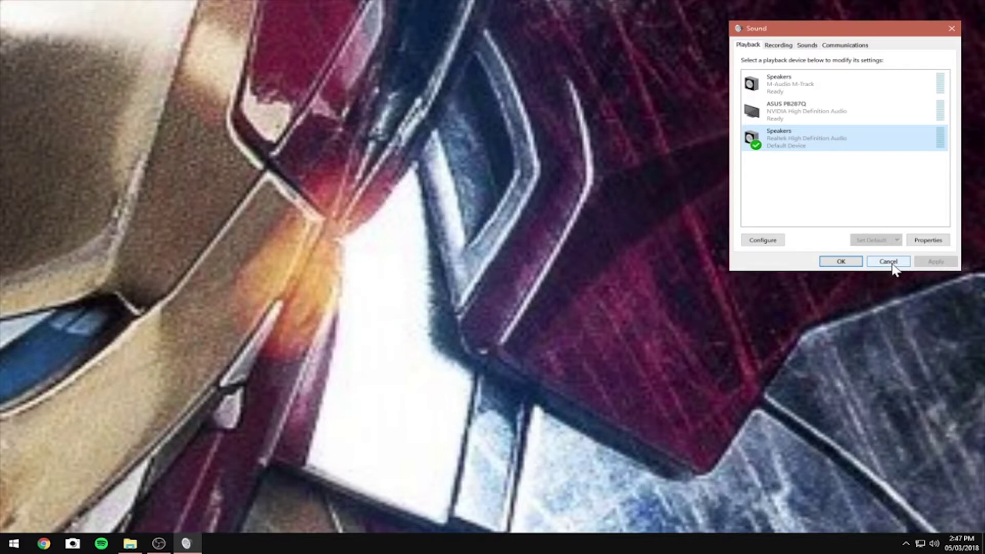
{"action": "left_click", "coordinate": [890, 262]}
- Bring OBS Settings back and verify the audio sample rate is 44.1 kHz
{"action": "left_click_drag", "start_coordinate": [385, 2], "coordinate": [429, 25]}
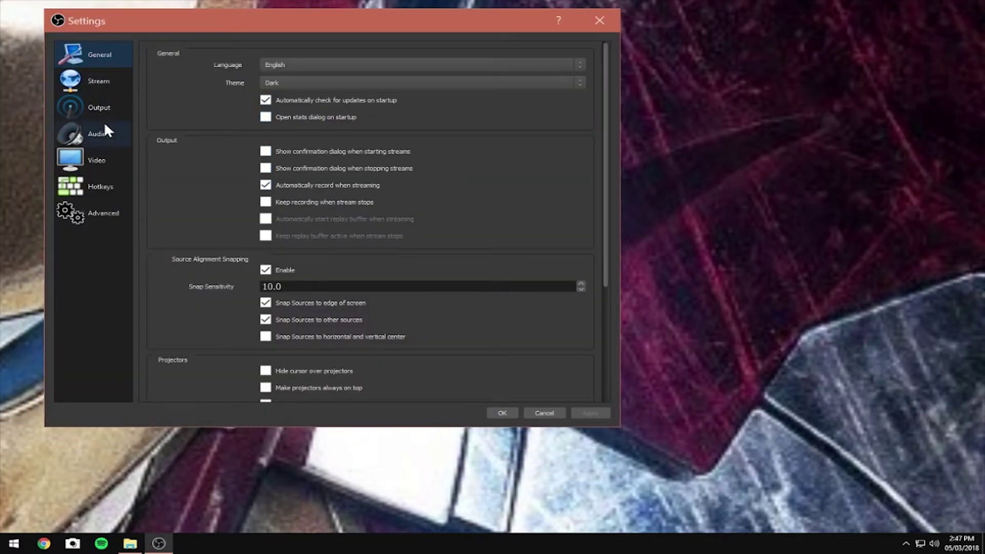
{"action": "left_click", "coordinate": [109, 137]}
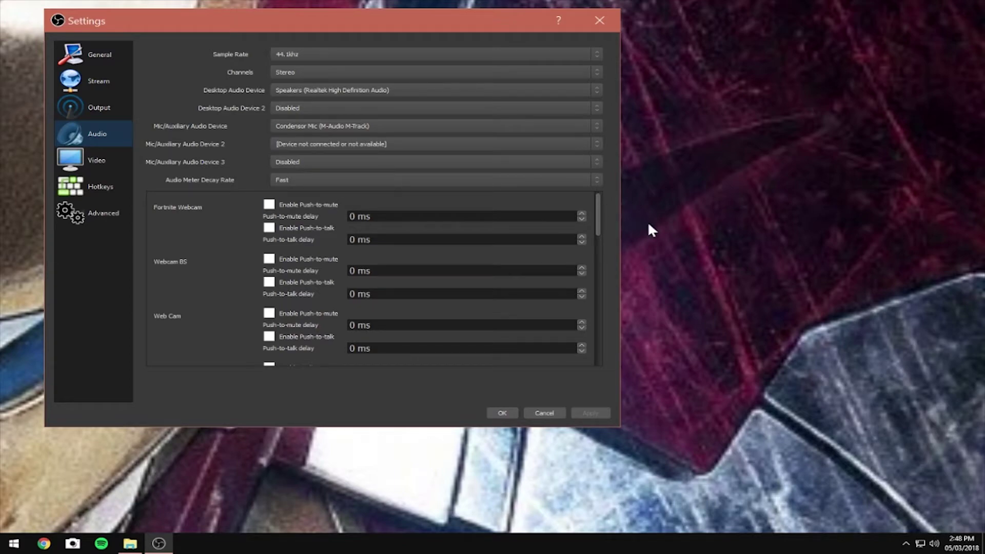
{"action": "left_click_drag", "start_coordinate": [598, 215], "coordinate": [612, 199]}
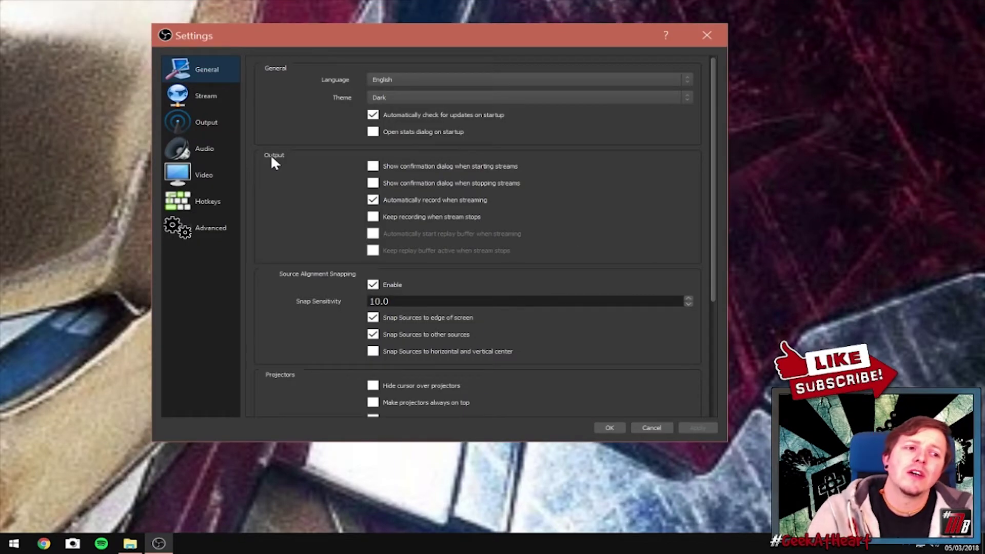
- Review the Video settings: 1680x1050 base canvas, 1260x786 output, Bicubic filter, 30 FPS
{"action": "left_click", "coordinate": [204, 177]}
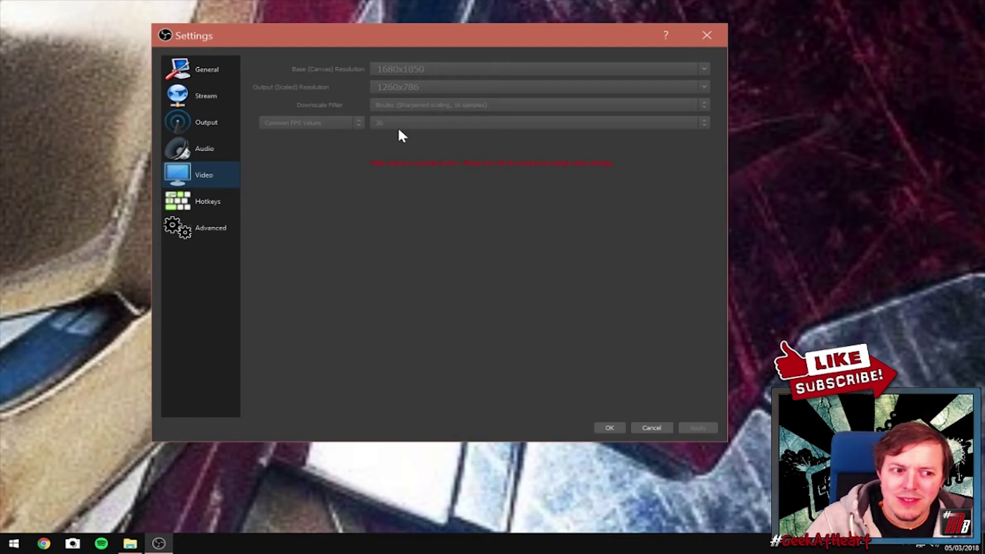
- Review the Start/Stop Streaming hotkeys, then confirm Advanced process priority is High
{"action": "left_click", "coordinate": [228, 202]}
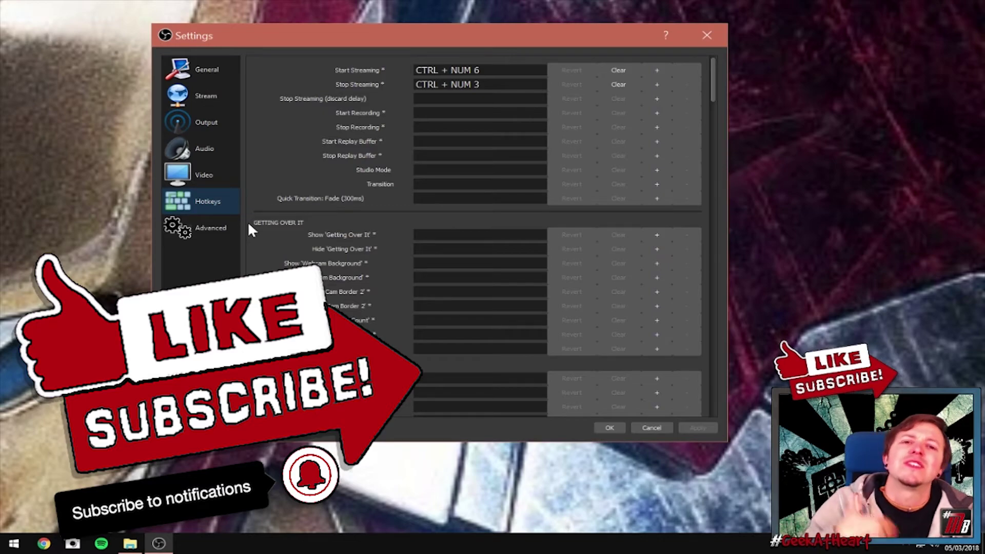
{"action": "left_click", "coordinate": [212, 234]}
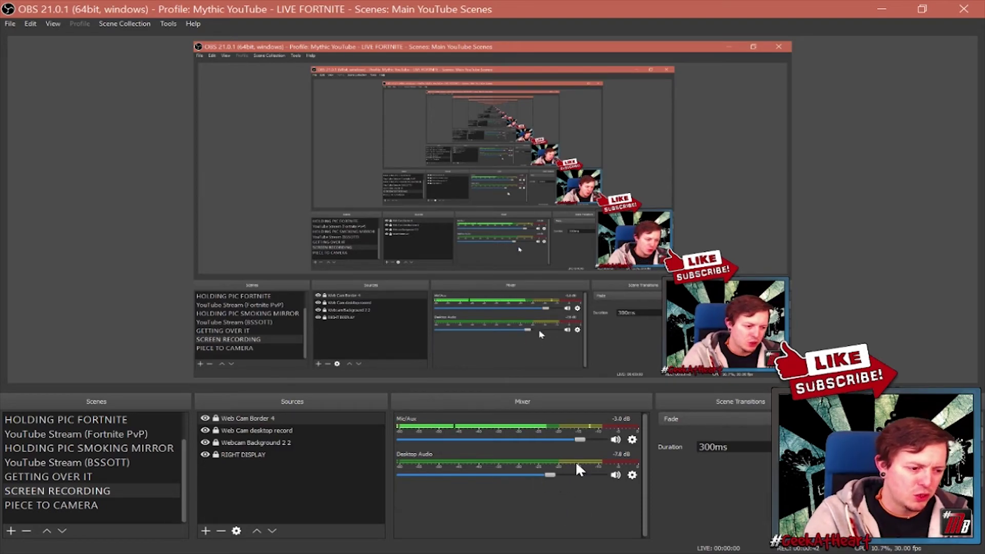
- Open Advanced Audio Properties from the mixer and widen it to show all six tracks
{"action": "right_click", "coordinate": [541, 498]}
{"action": "left_click", "coordinate": [571, 527]}
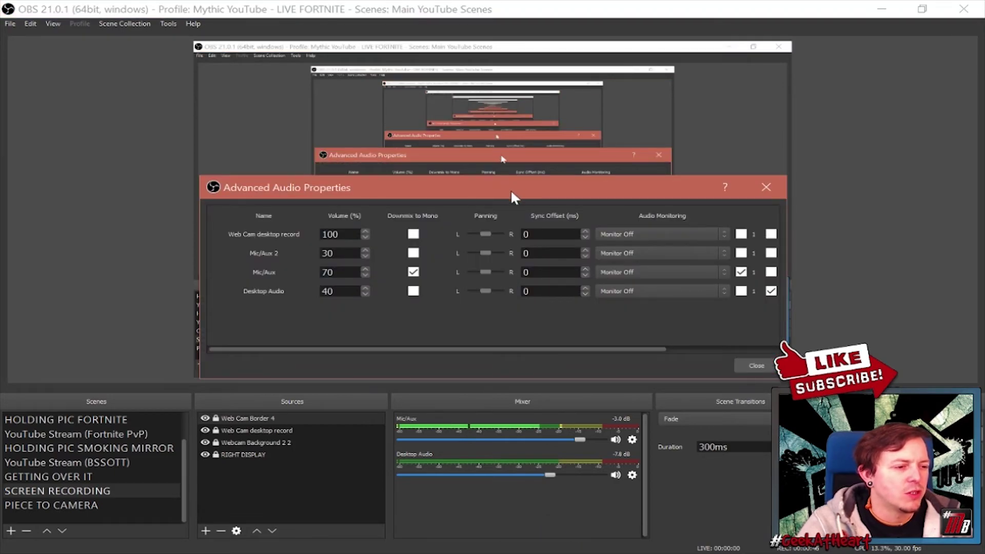
{"action": "left_click_drag", "start_coordinate": [536, 191], "coordinate": [461, 57]}
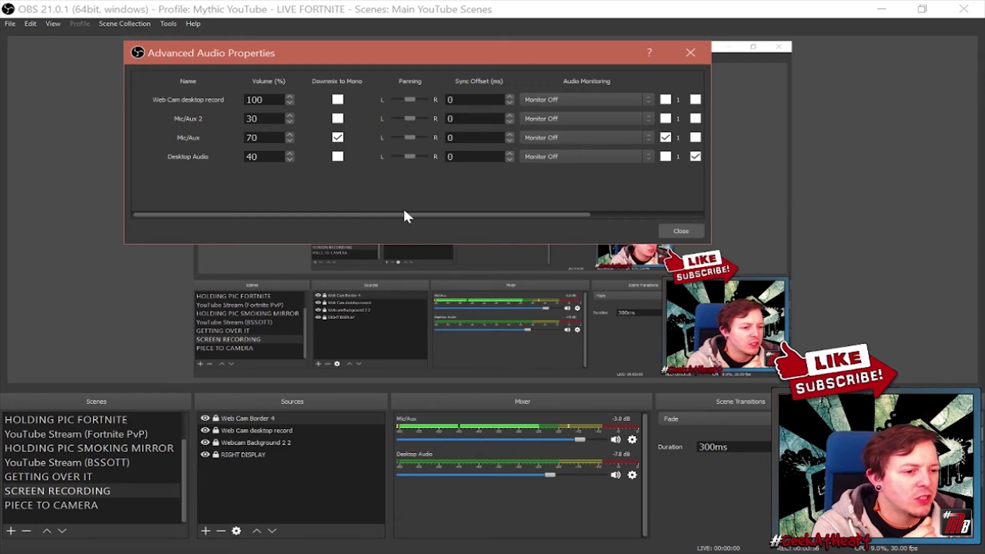
{"action": "left_click_drag", "start_coordinate": [417, 215], "coordinate": [444, 215]}
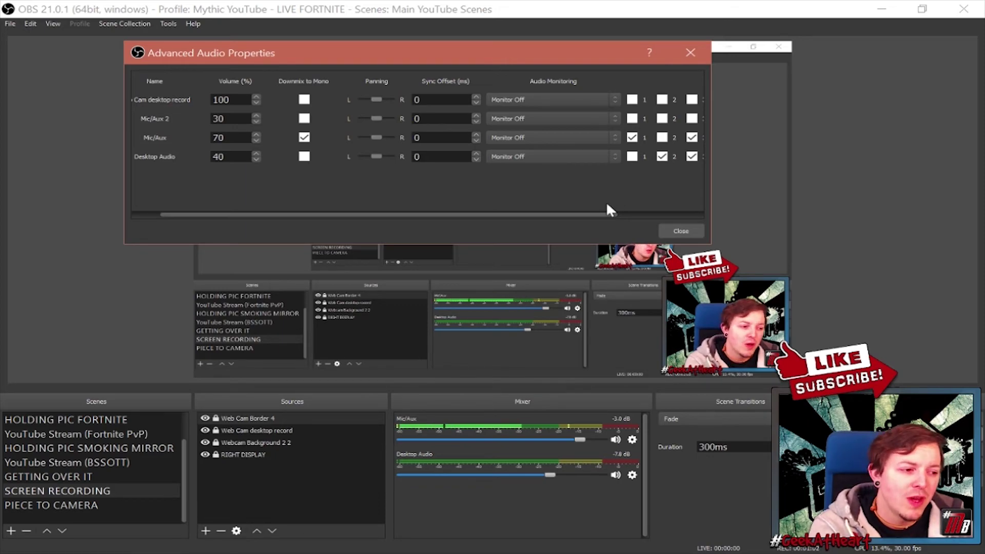
{"action": "left_click_drag", "start_coordinate": [594, 215], "coordinate": [630, 216]}
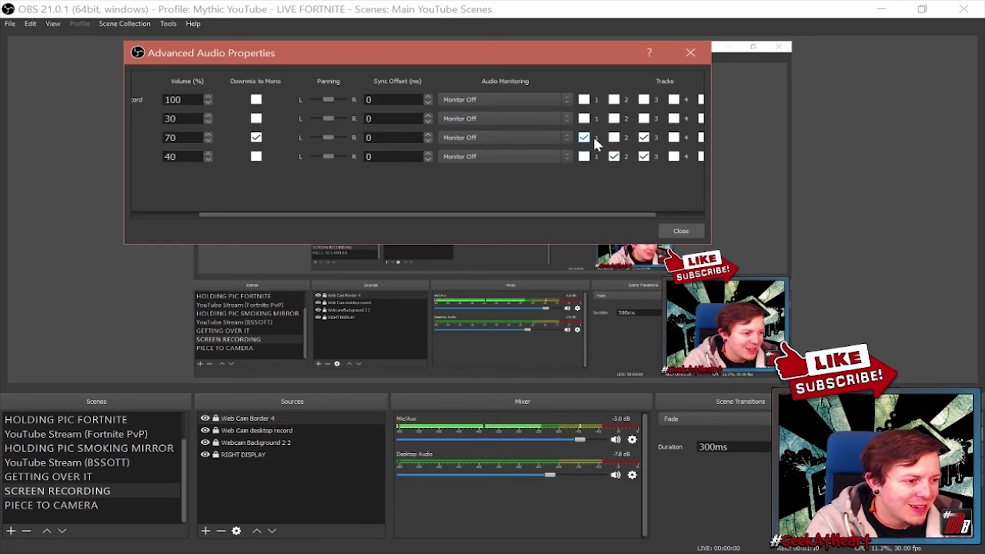
{"action": "left_click_drag", "start_coordinate": [710, 136], "coordinate": [936, 131]}
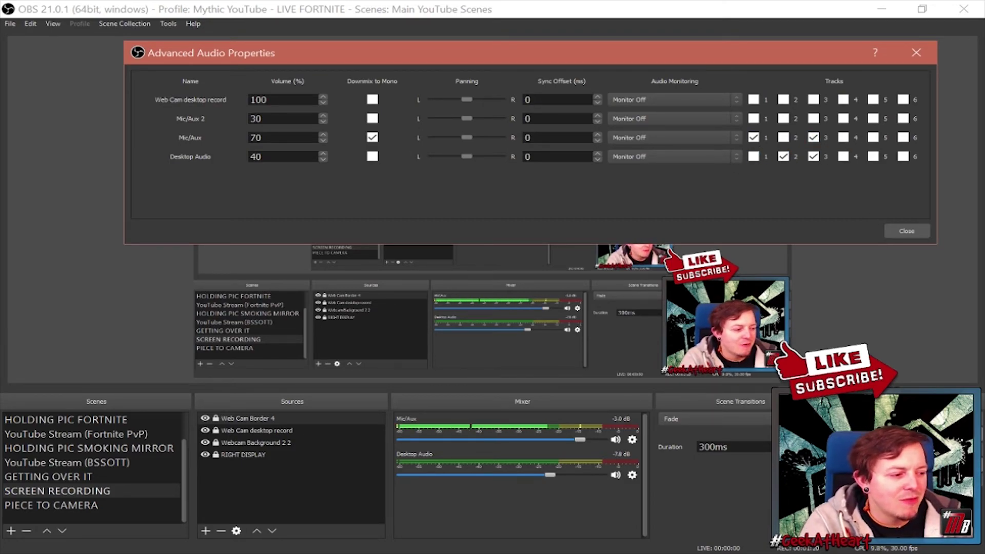
- Reopen Settings and view Output audio tracks Microphone, Active Game and Sound Mixed at 320
{"action": "left_click", "coordinate": [878, 275]}
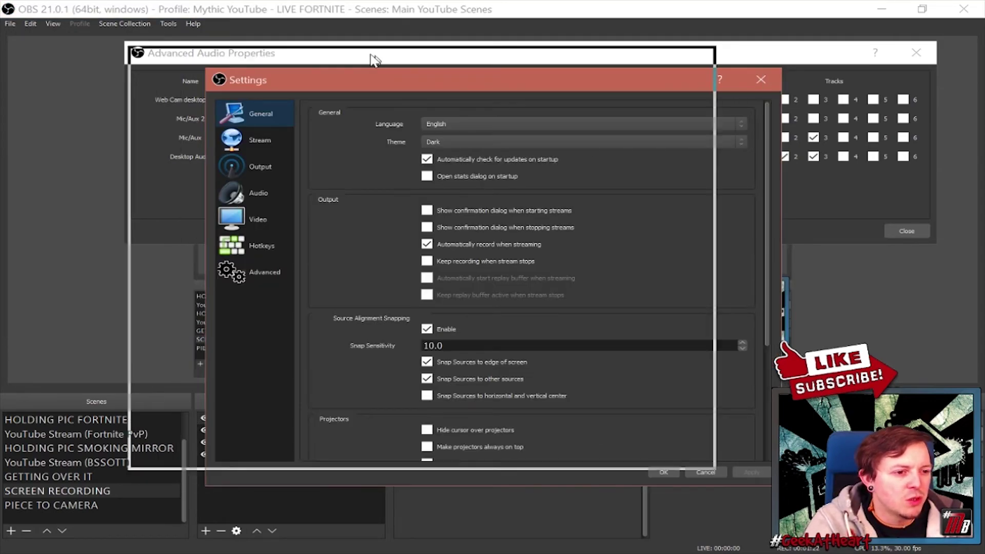
{"action": "left_click_drag", "start_coordinate": [425, 78], "coordinate": [281, 11]}
{"action": "left_click", "coordinate": [112, 114]}
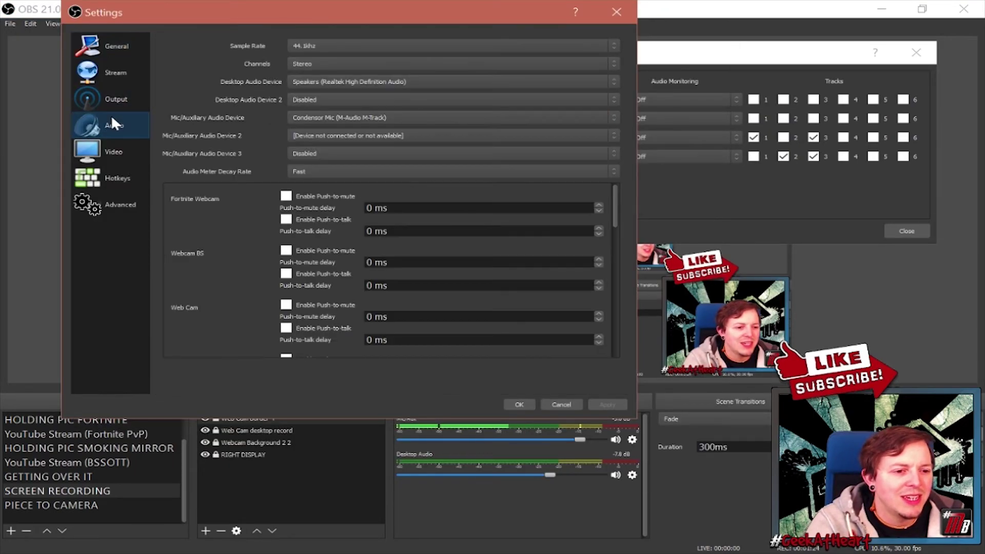
{"action": "left_click", "coordinate": [119, 94]}
{"action": "left_click", "coordinate": [405, 80]}
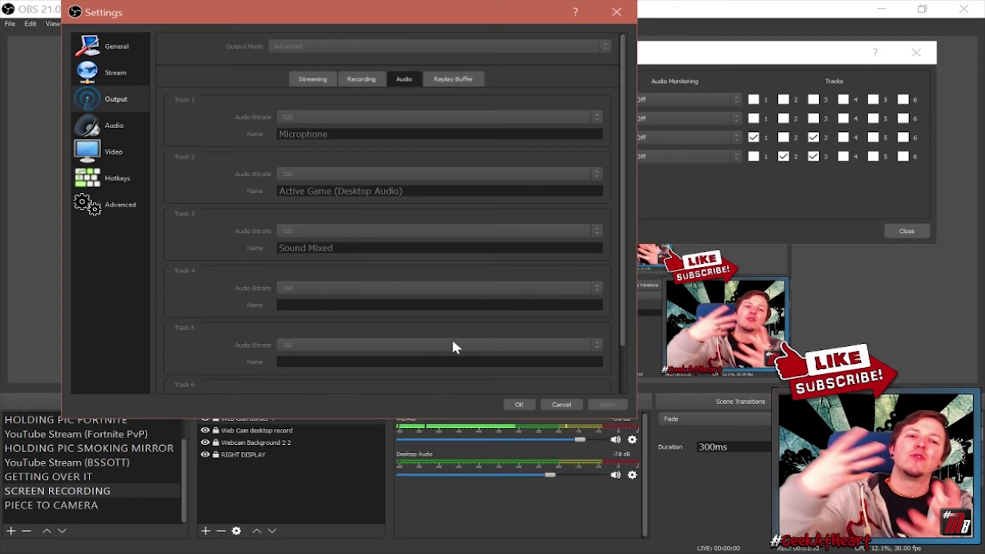
- Cancel the Settings dialog without saving changes
{"action": "left_click", "coordinate": [560, 404]}
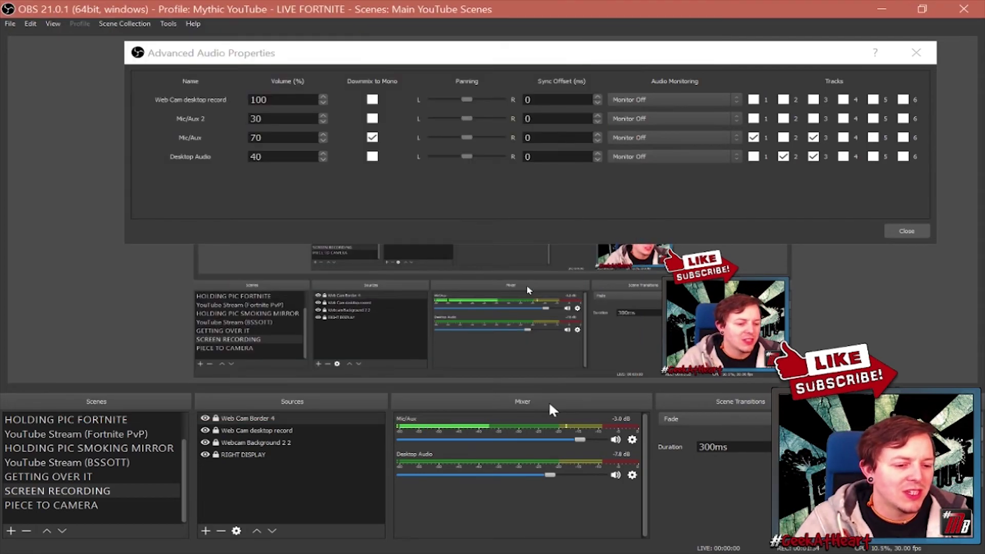